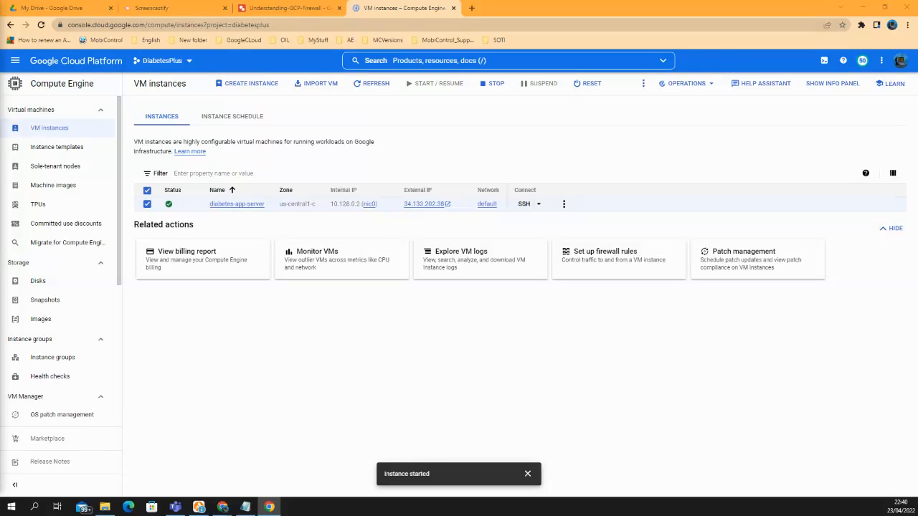
- Switch to the diabetes-app-server SSH session and list the home directory's contents with ls
key("alt+Tab")
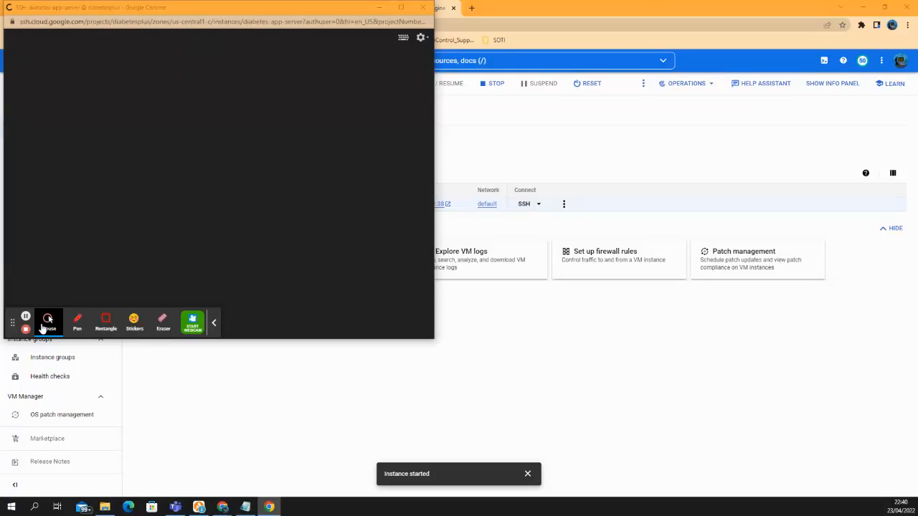
left_click(278, 193)
type("l")
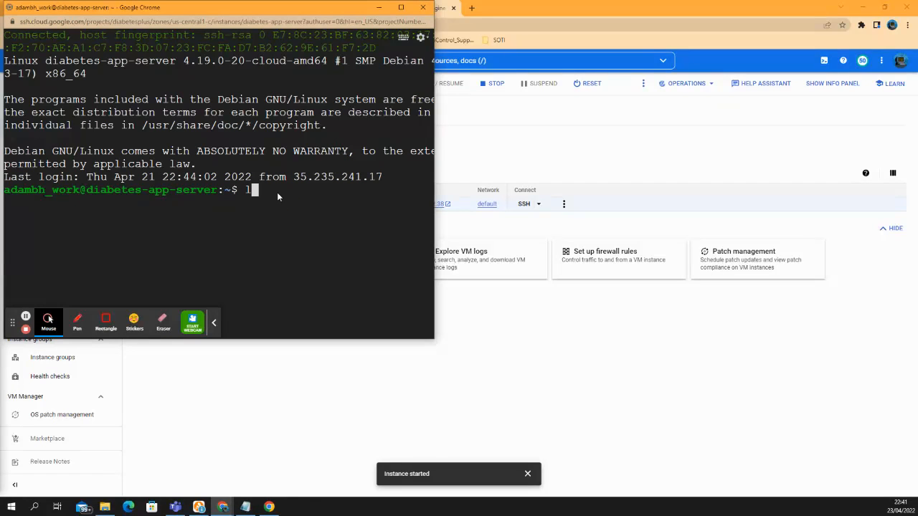
type("s")
key("Return")
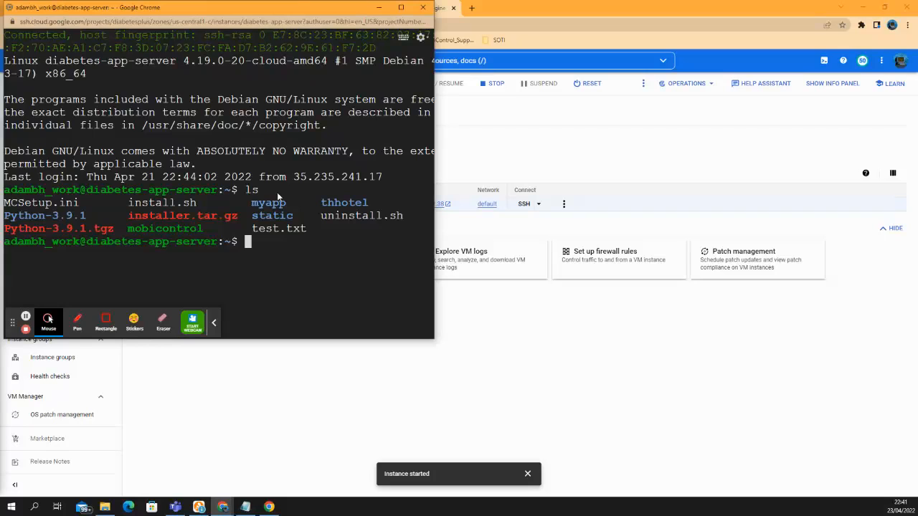
- Change into the thhotel directory and list its contents
type("cd thh")
key("Tab")
key("Return")
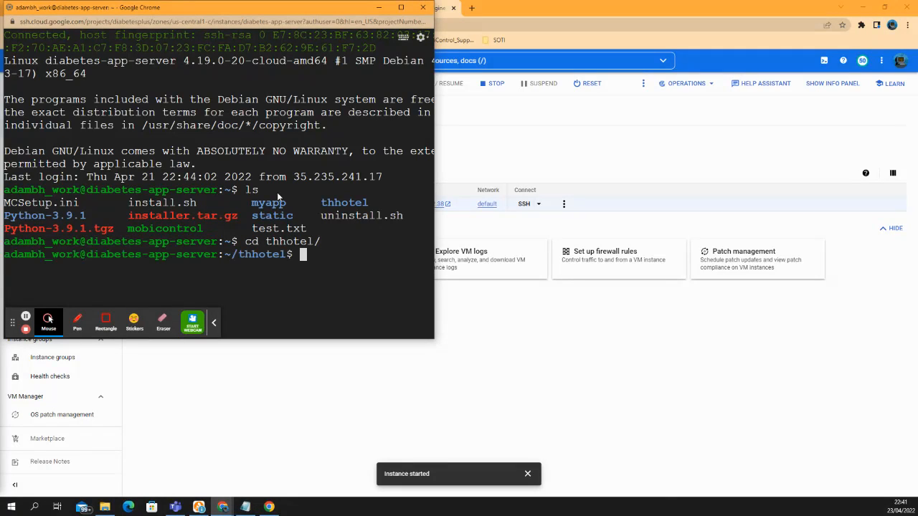
type("ls")
key("Return")
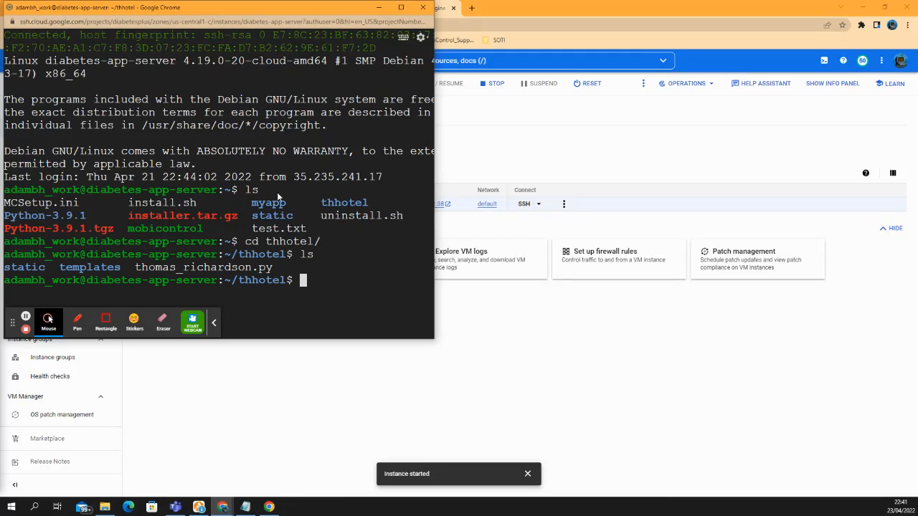
- Run the Flask app's Python script in the thhotel directory with python3, then enlarge and minimise the SSH window
type("python3 thoma")
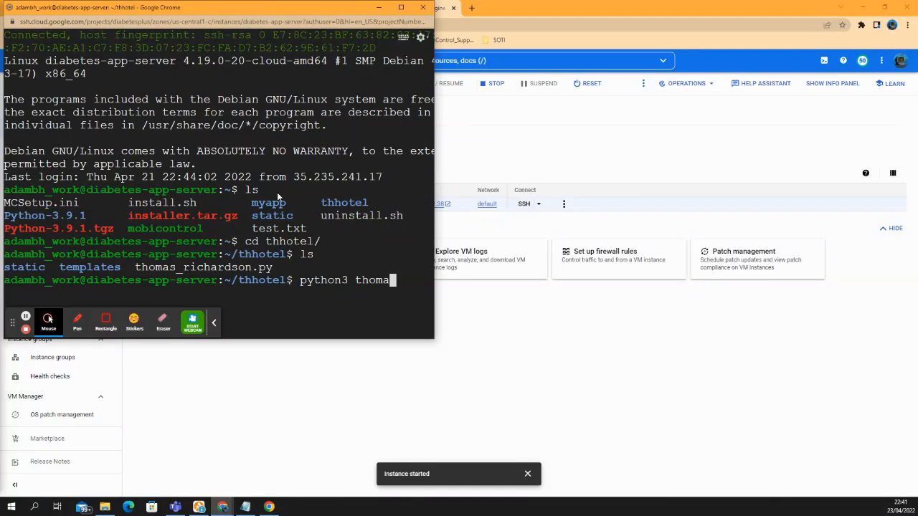
key("Tab")
key("Return")
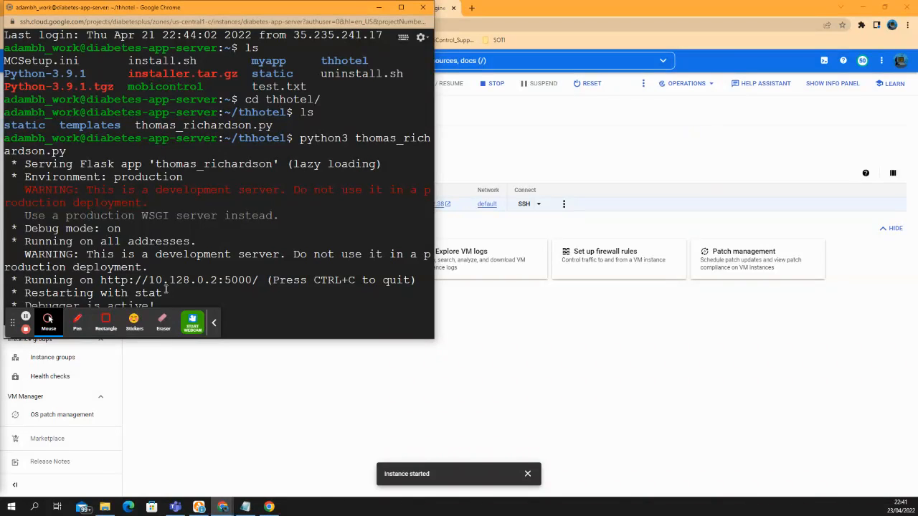
left_click_drag(435, 340, 505, 377)
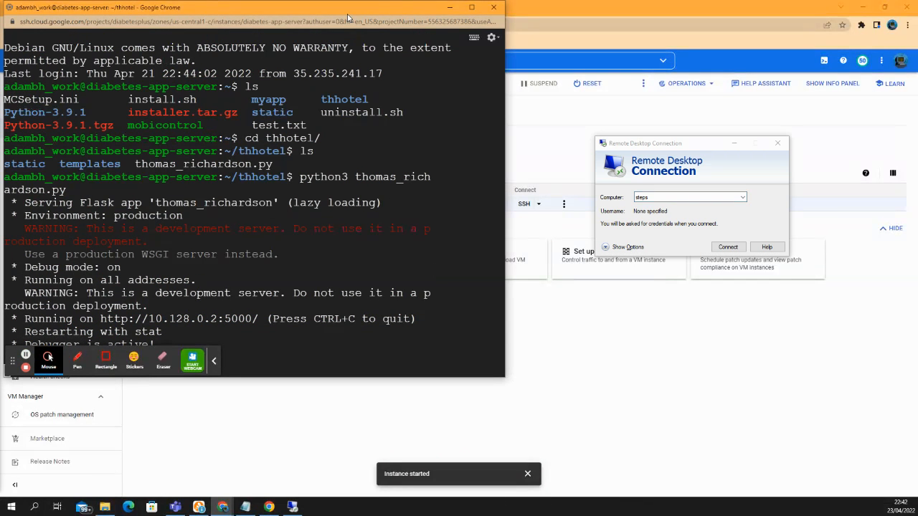
left_click(449, 7)
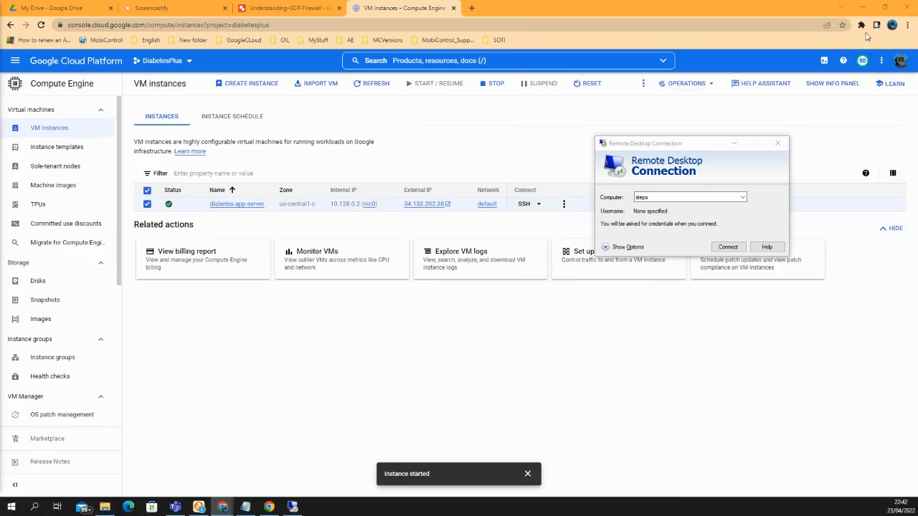
left_click_drag(696, 146, 273, 262)
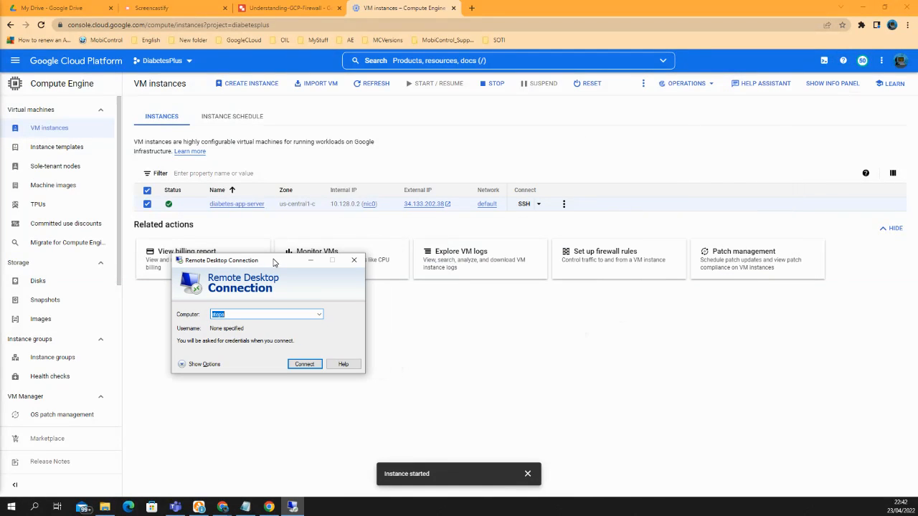
mouse_move(449, 208)
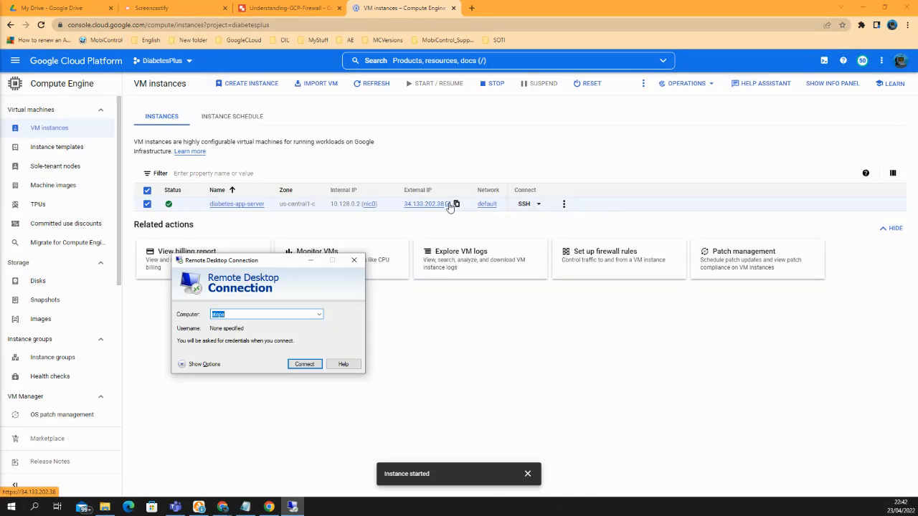
left_click(450, 205)
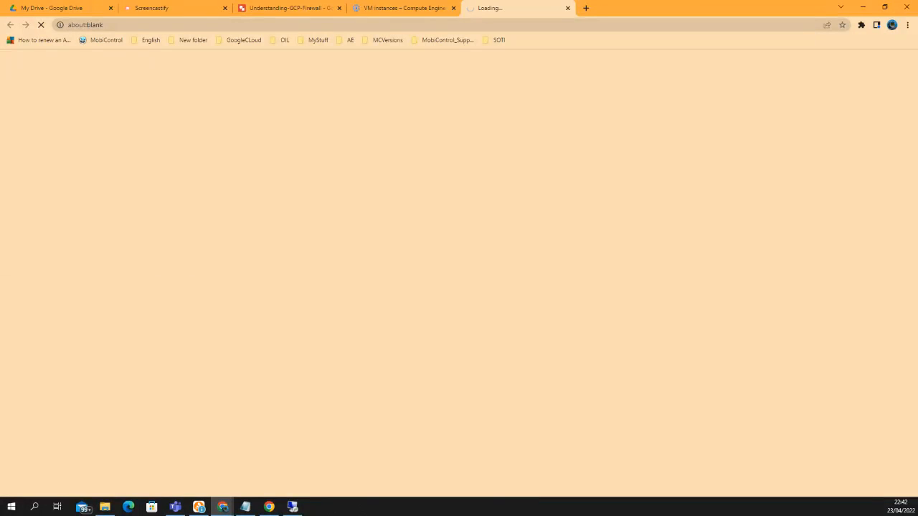
left_click(292, 507)
left_click(228, 315)
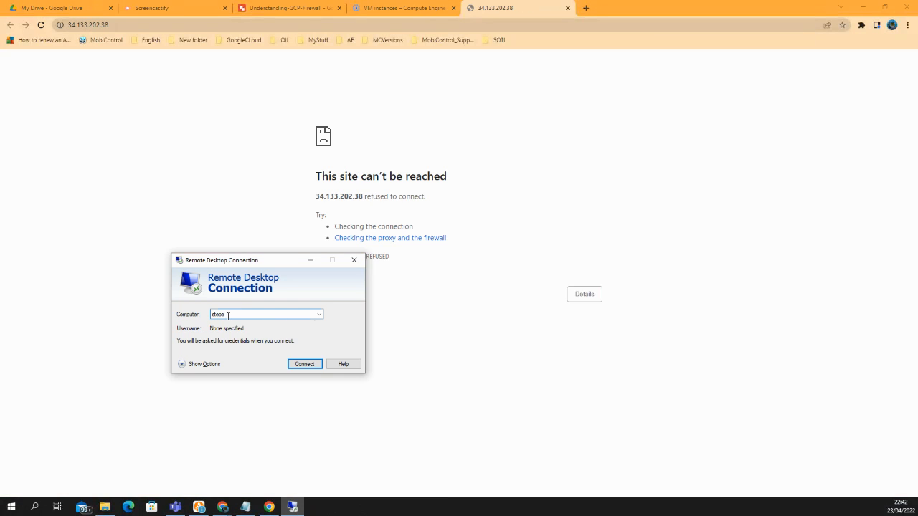
key("BackSpace")
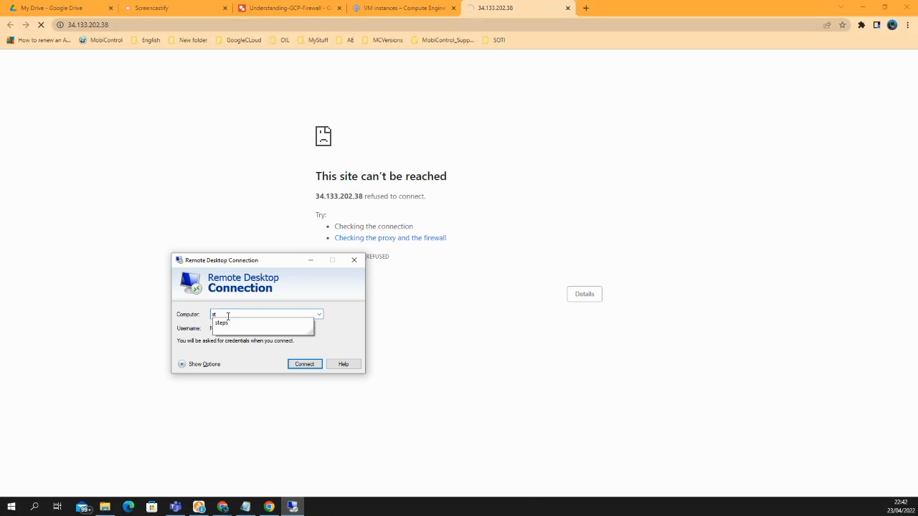
key("BackSpace")
key("BackSpace")
key("ctrl+v")
key("Return")
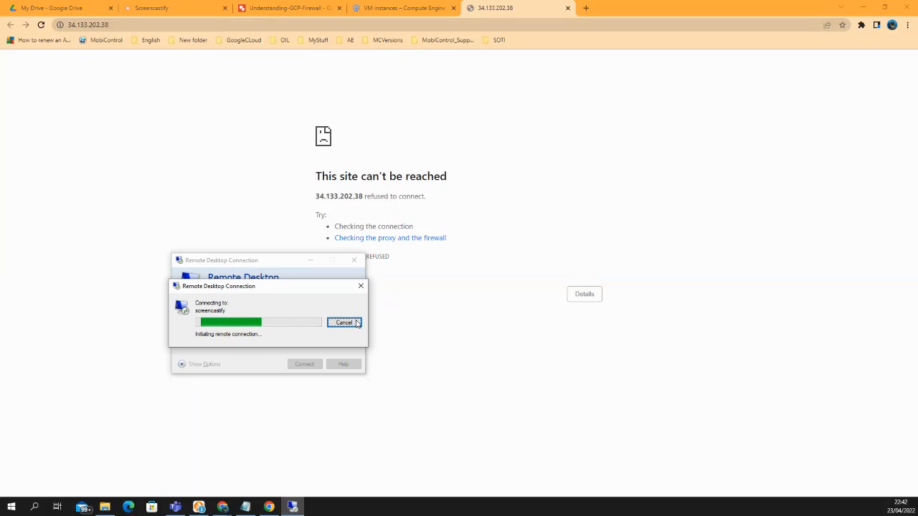
left_click(347, 322)
- Clear the computer name in Remote Desktop Connection and move its window off the browser page
left_click(268, 314)
key("BackSpace")
key("BackSpace")
key("BackSpace")
key("BackSpace")
key("BackSpace")
key("BackSpace")
key("BackSpace")
key("BackSpace")
key("BackSpace")
key("BackSpace")
key("BackSpace")
key("BackSpace")
key("BackSpace")
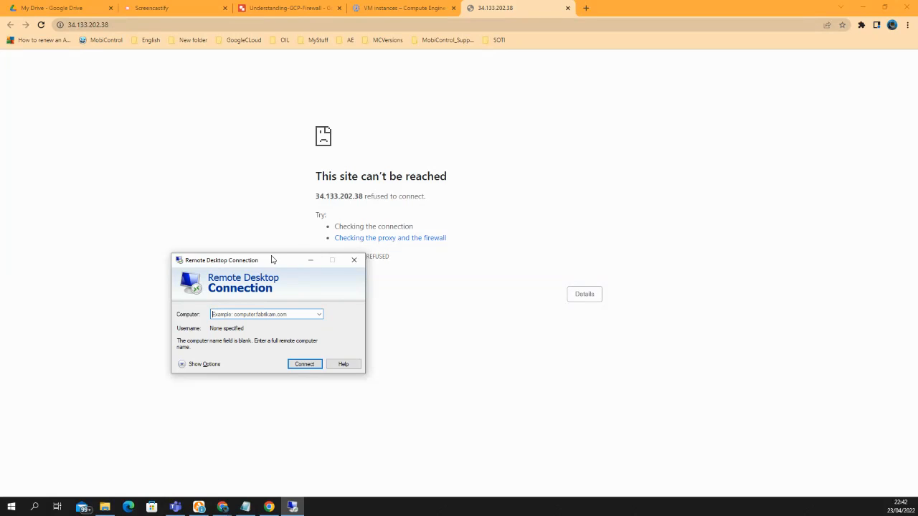
left_click_drag(272, 259, 0, 259)
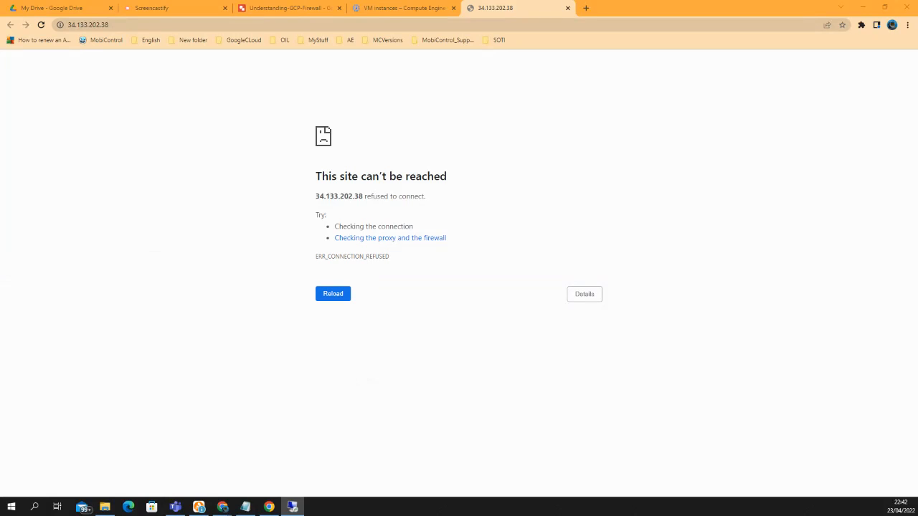
- Connect by Remote Desktop to diabetes-app-server's external IP 34.133.202.38, accepting the unverified identity of the remote computer
left_click(394, 8)
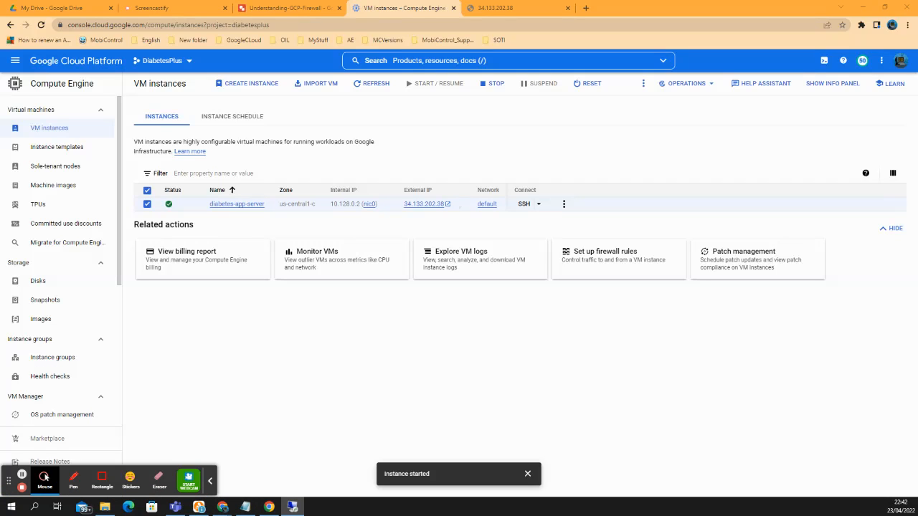
left_click(292, 507)
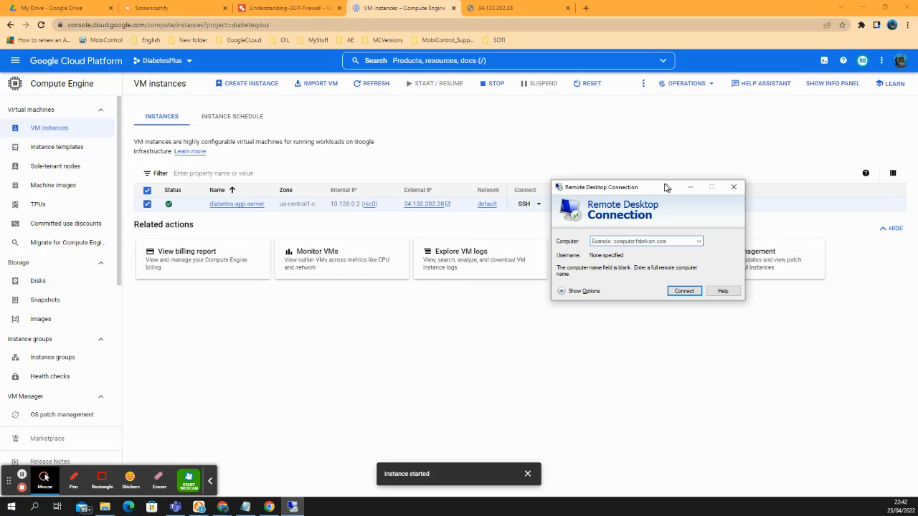
left_click_drag(667, 186, 362, 146)
left_click(342, 198)
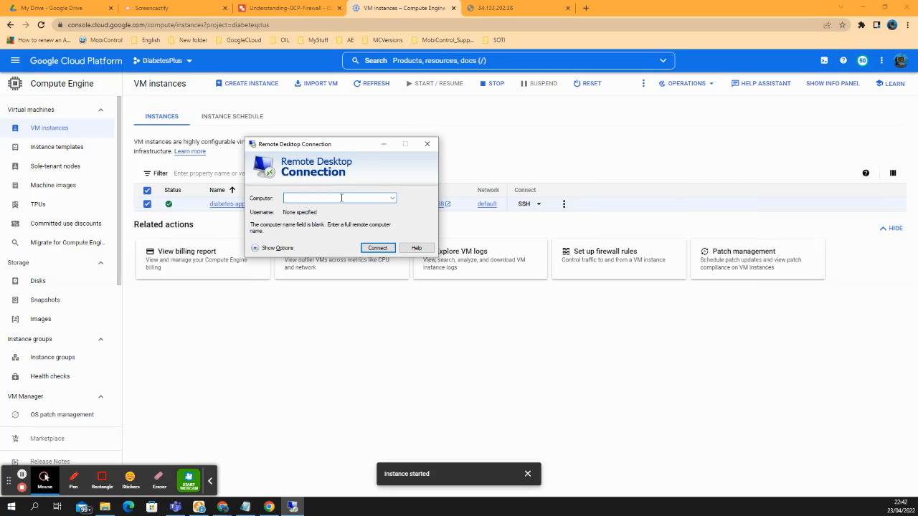
key("ctrl+v")
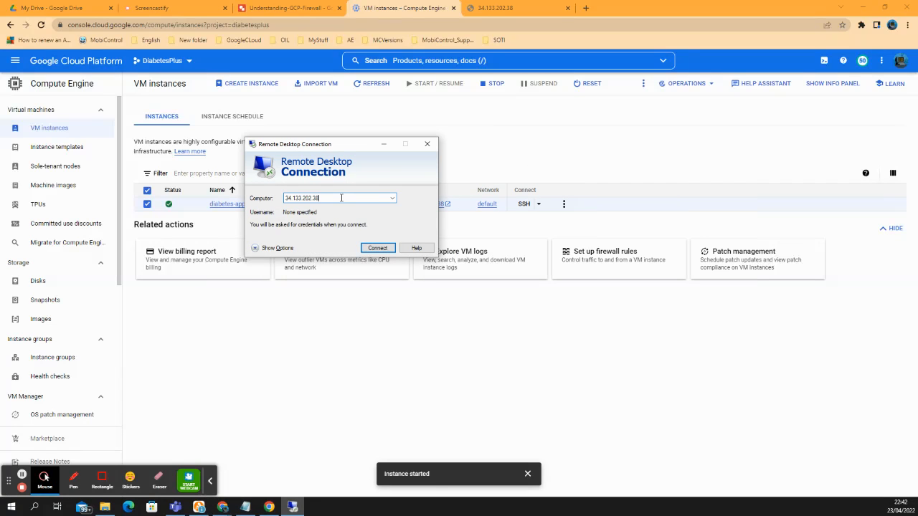
left_click(377, 249)
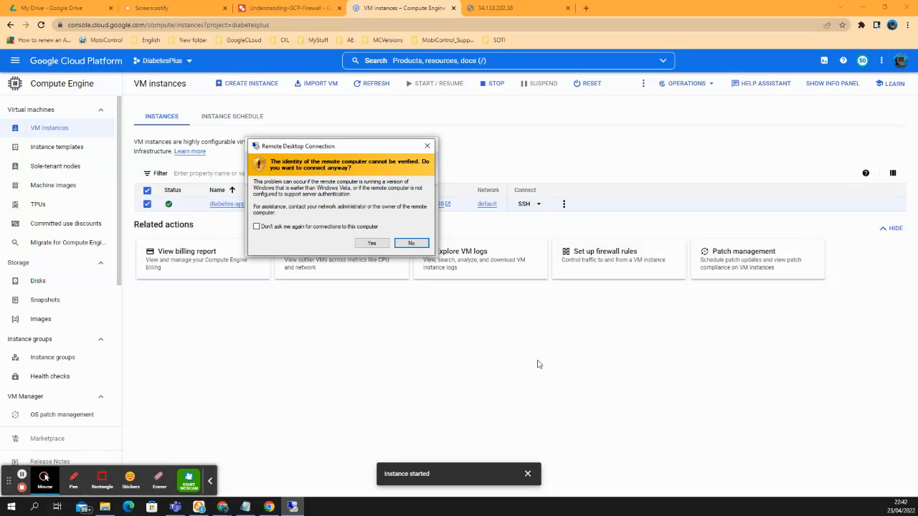
left_click(366, 243)
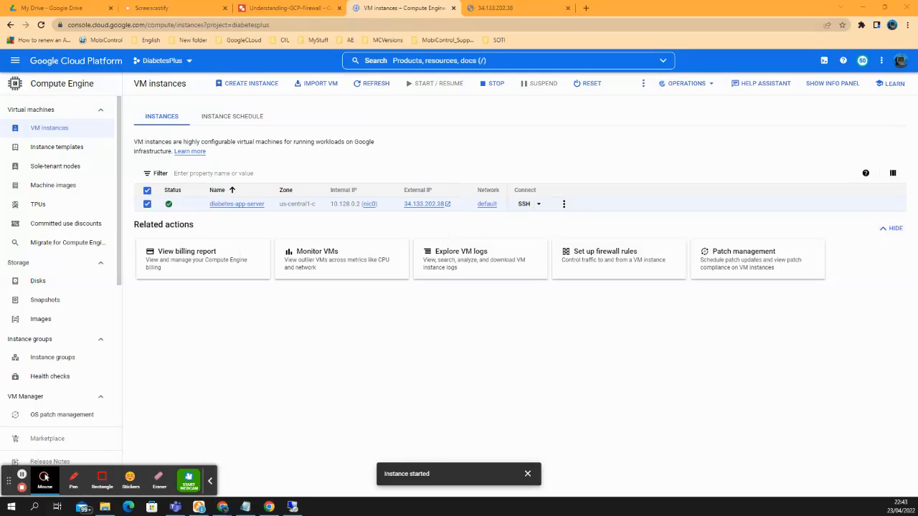
- Log in to the remote session as root with the account password
left_click_drag(231, 74, 480, 3)
type("root")
key("Tab")
type("*********")
key("Return")
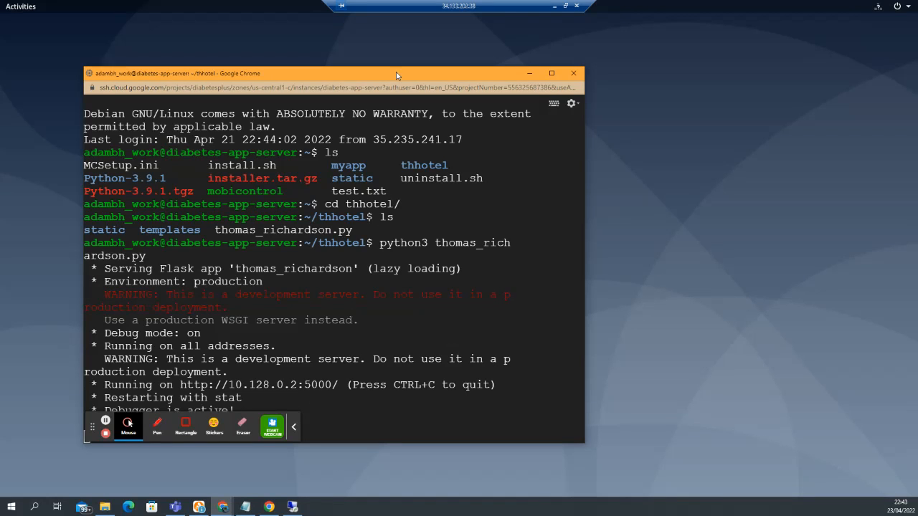
left_click_drag(397, 72, 0, 115)
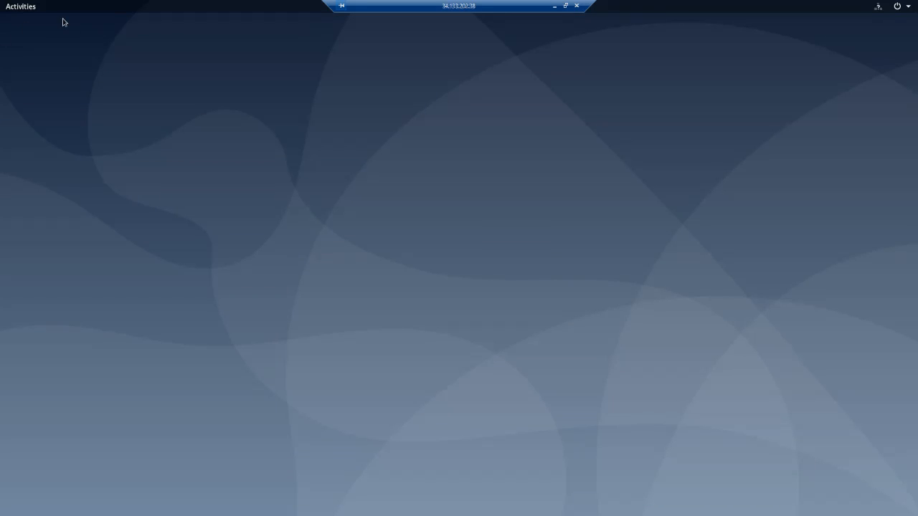
left_click(21, 6)
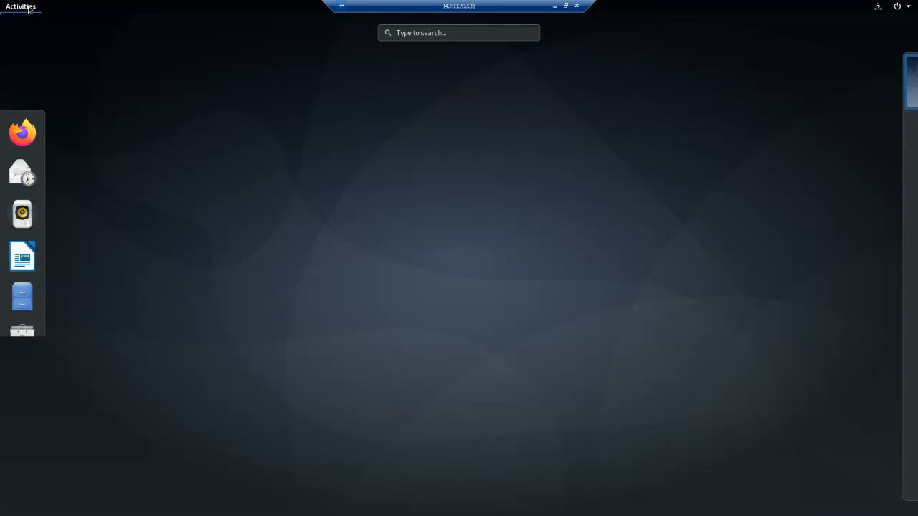
left_click(23, 133)
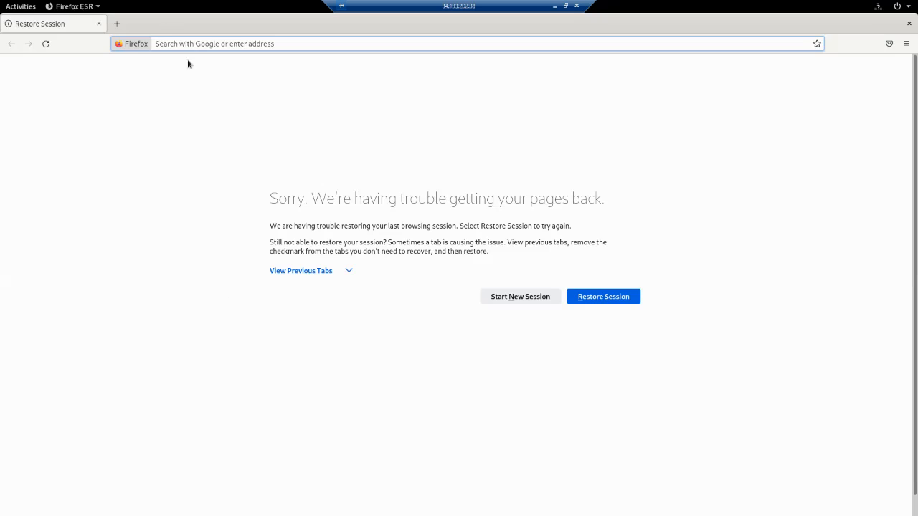
left_click(241, 45)
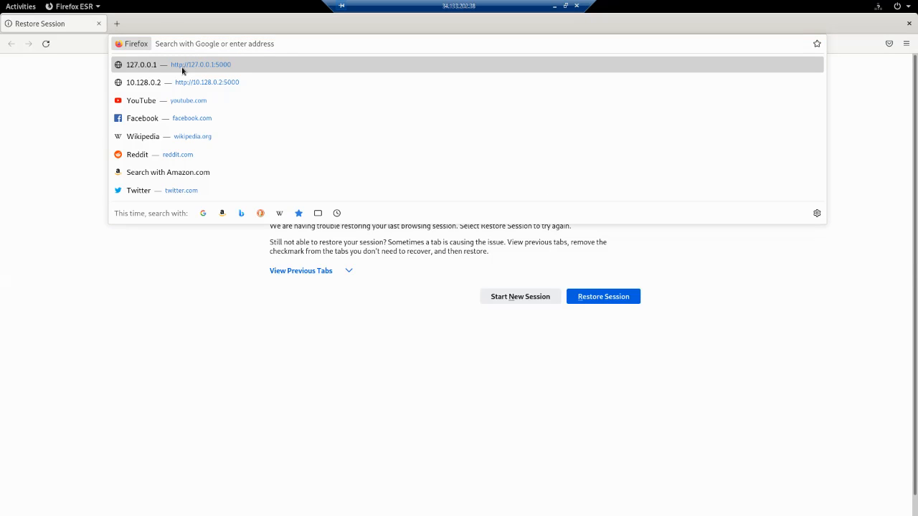
left_click(219, 87)
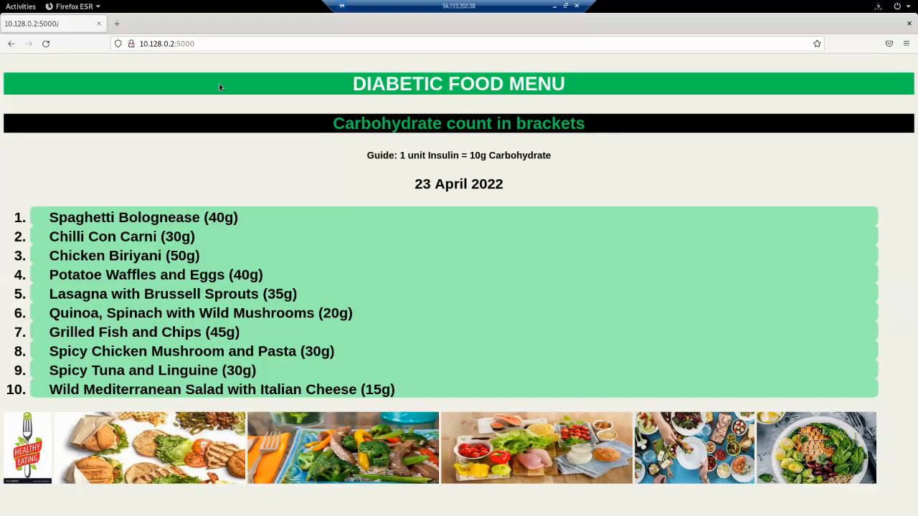
- Restore the remote desktop to a smaller window and move it and the blank browser window off the VM instances page
left_click(566, 7)
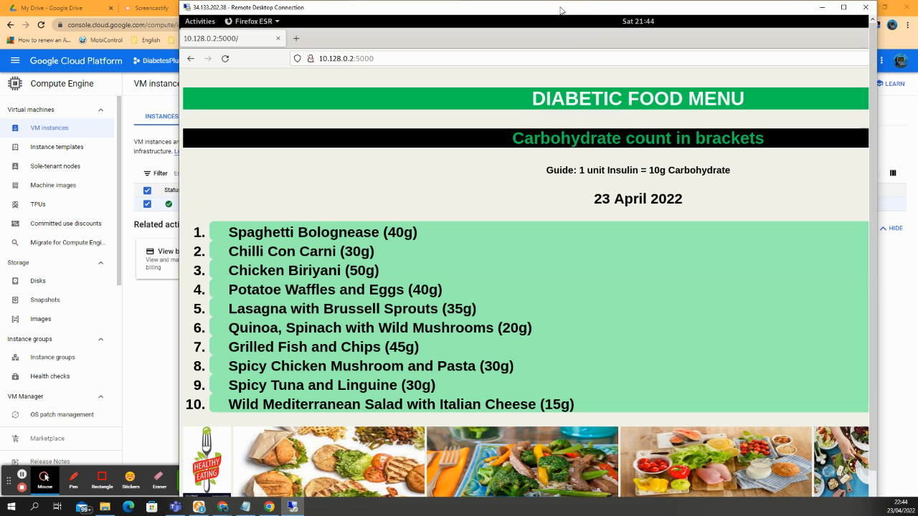
left_click_drag(555, 9, 419, 72)
left_click_drag(417, 69, 421, 69)
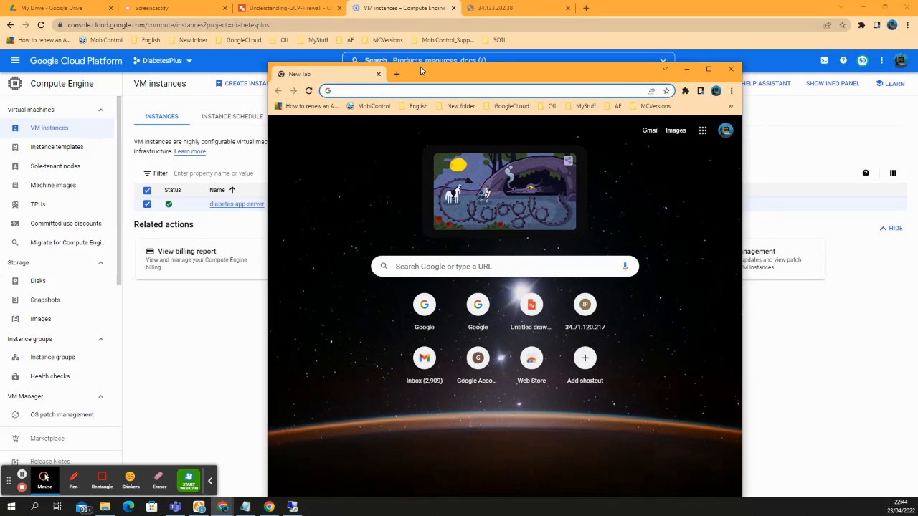
left_click_drag(421, 70, 0, 35)
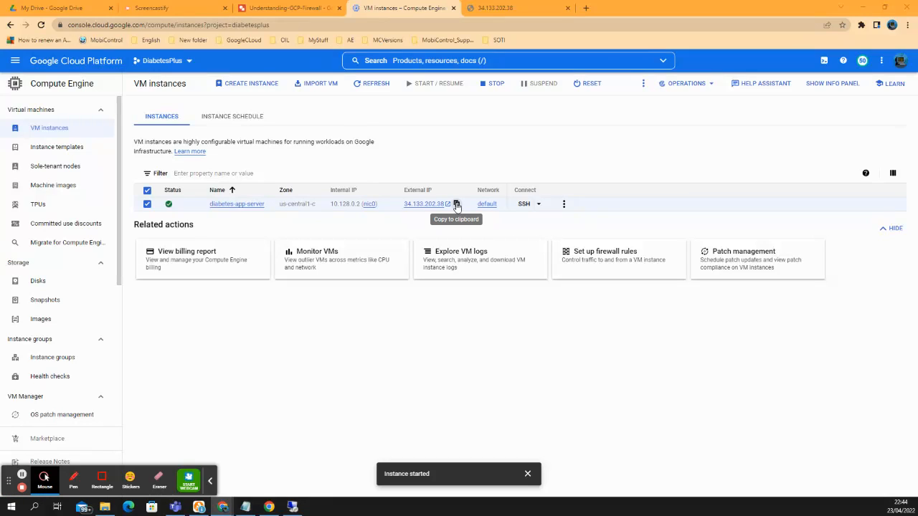
- Copy diabetes-app-server's external IP and open 34.133.202.38:5000 in the separate new browser window
left_click(456, 204)
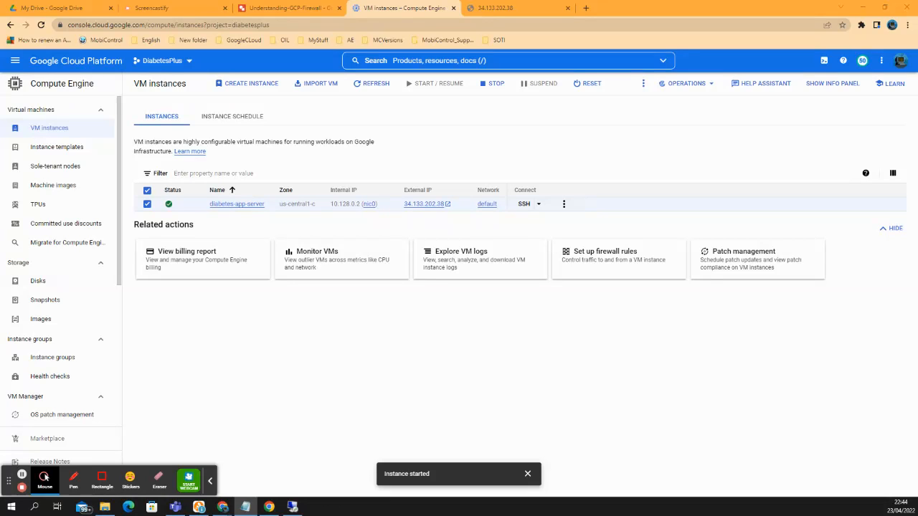
left_click_drag(0, 46, 335, 61)
left_click(295, 77)
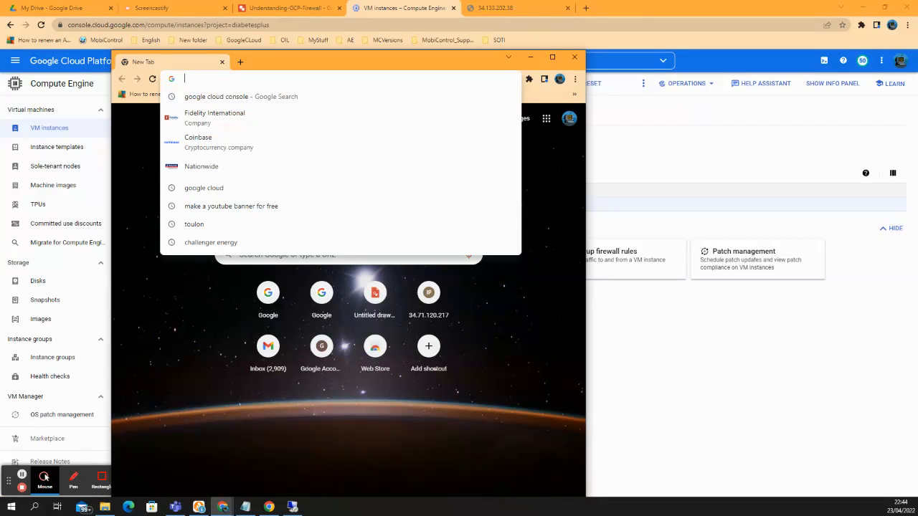
key("ctrl+v")
key("Return")
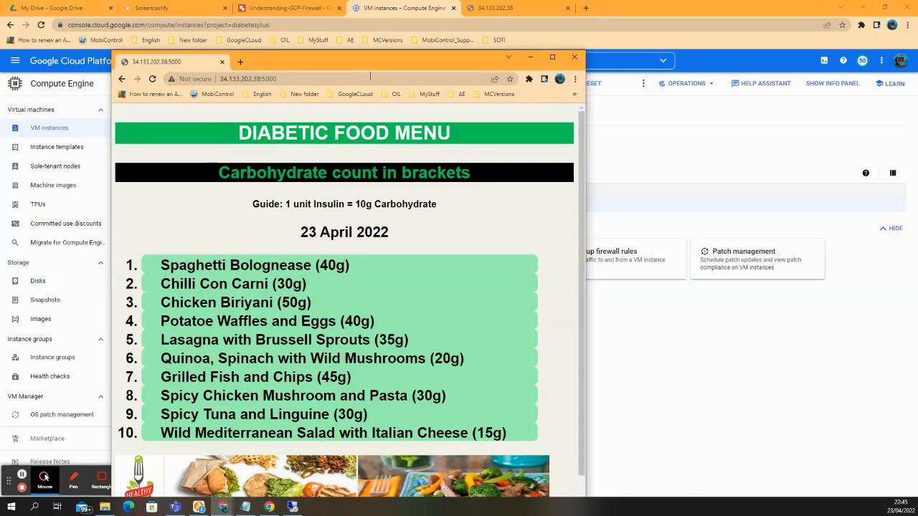
- Move the food menu app window off the VM instances page and view the Understanding-GCP-Firewall drawing
left_click_drag(368, 65, 404, 21)
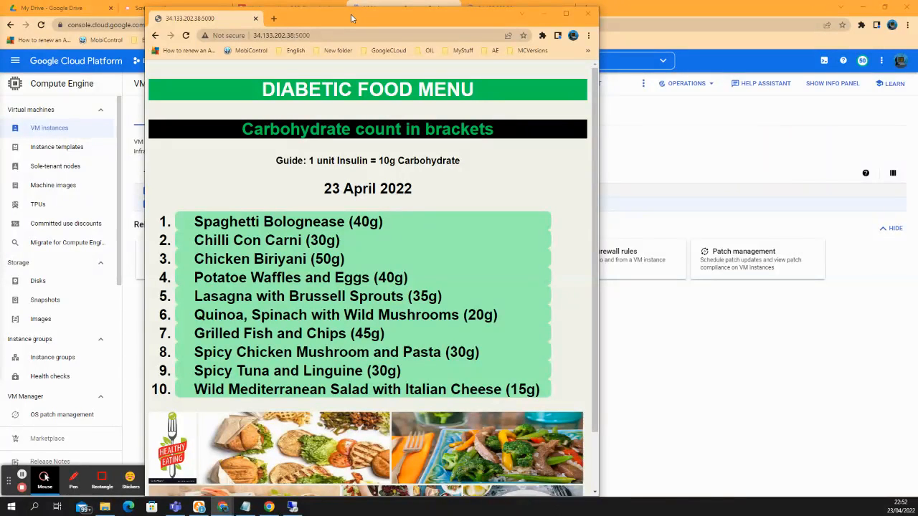
left_click_drag(351, 19, 0, 502)
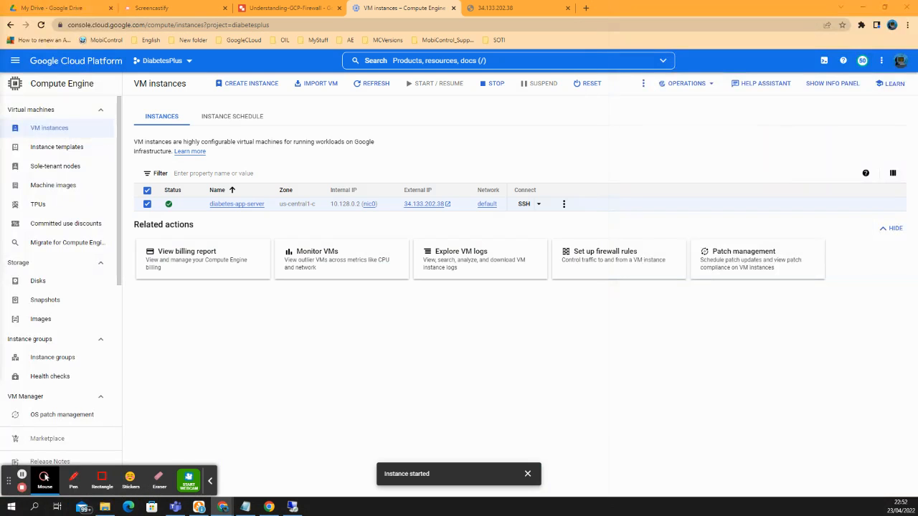
left_click(285, 6)
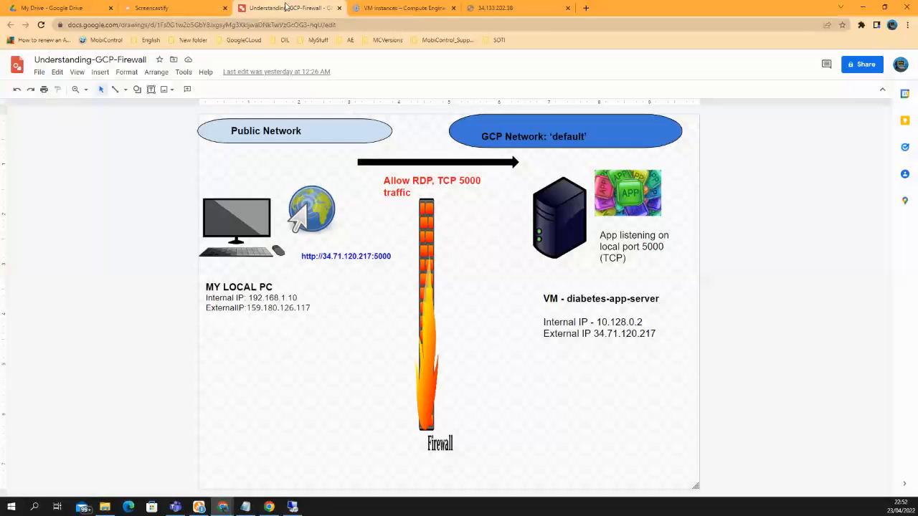
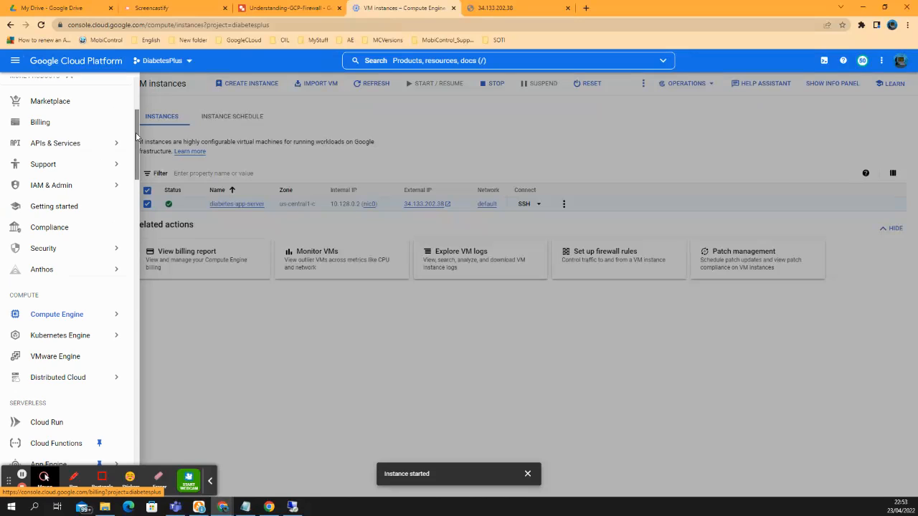
- Find VPC network among the Google Cloud products and open its Firewall page for the DiabetesPlus project
scroll(81, 422, "down", 2)
scroll(82, 423, "down", 2)
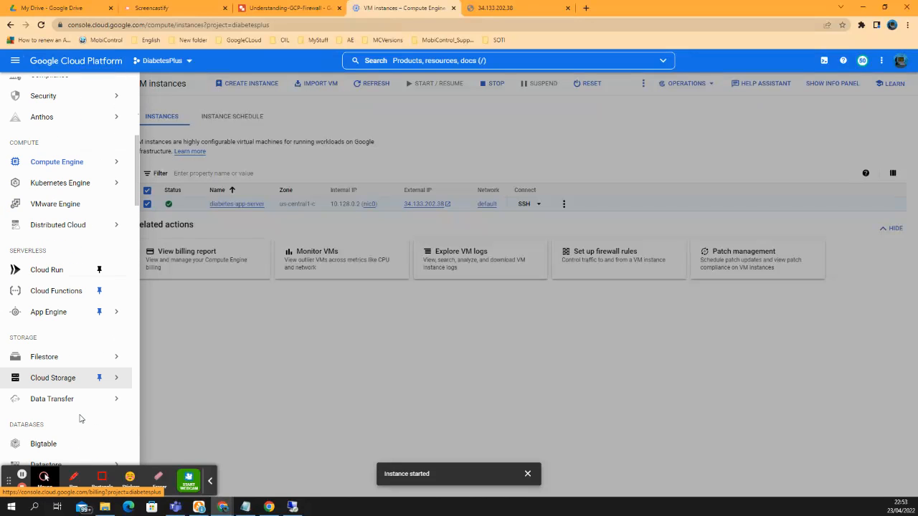
scroll(81, 419, "up", 4)
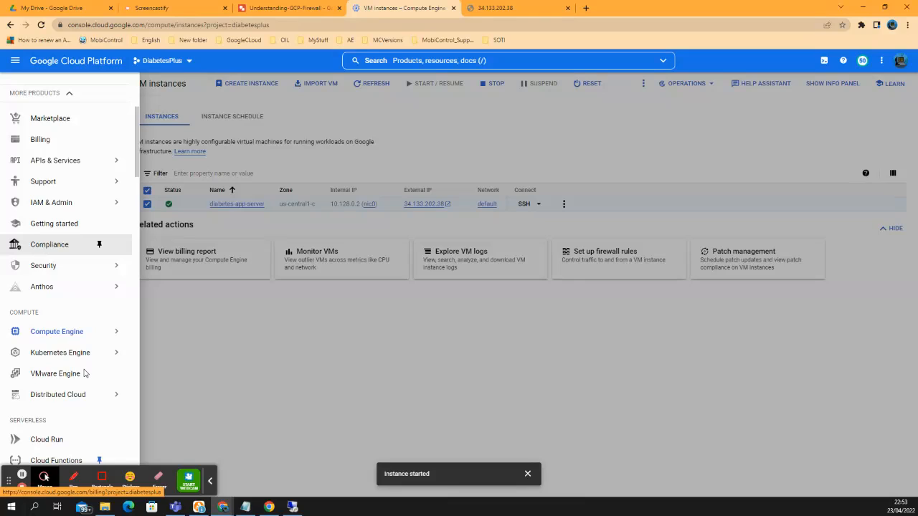
scroll(84, 373, "up", 3)
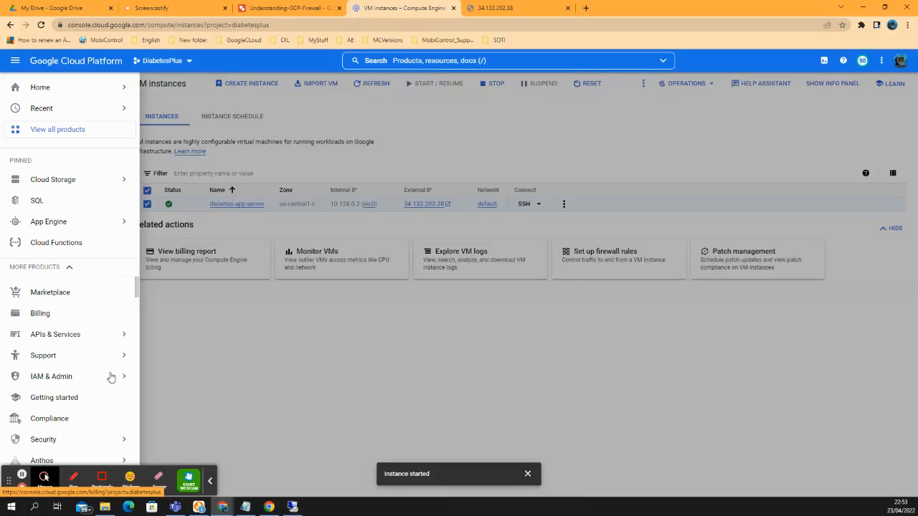
scroll(111, 378, "down", 5)
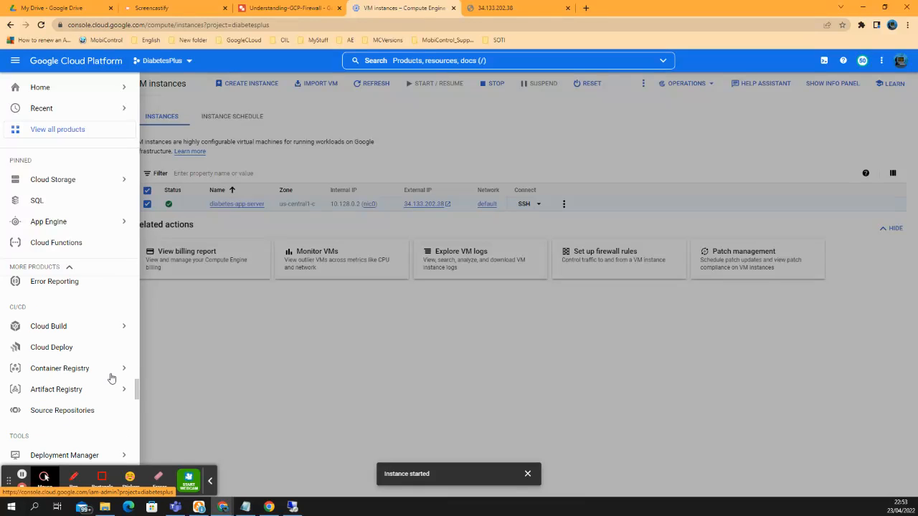
scroll(111, 378, "down", 3)
scroll(111, 378, "down", 3)
scroll(111, 378, "down", 10)
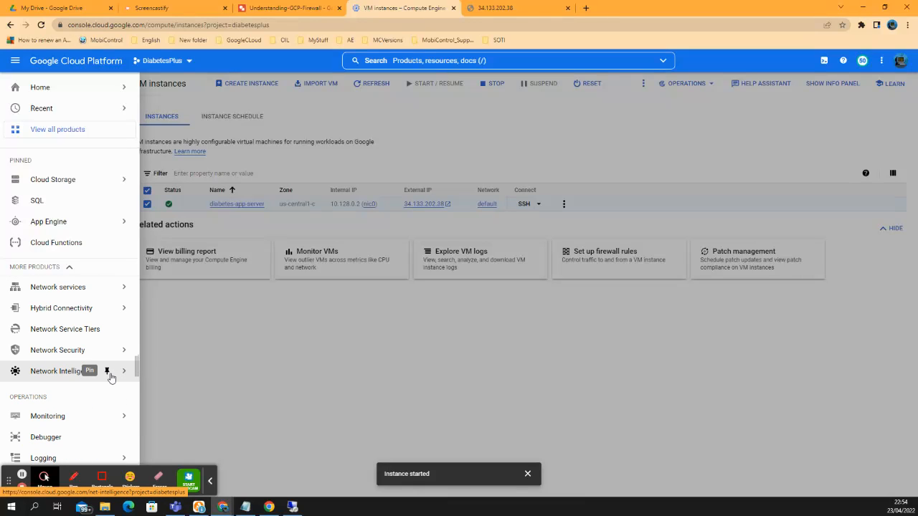
scroll(111, 378, "down", 3)
scroll(111, 378, "up", 2)
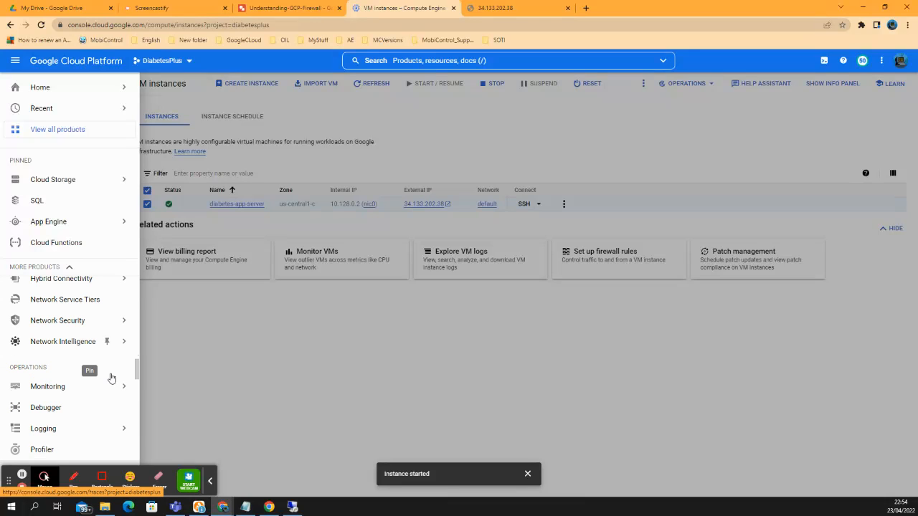
scroll(111, 378, "down", 5)
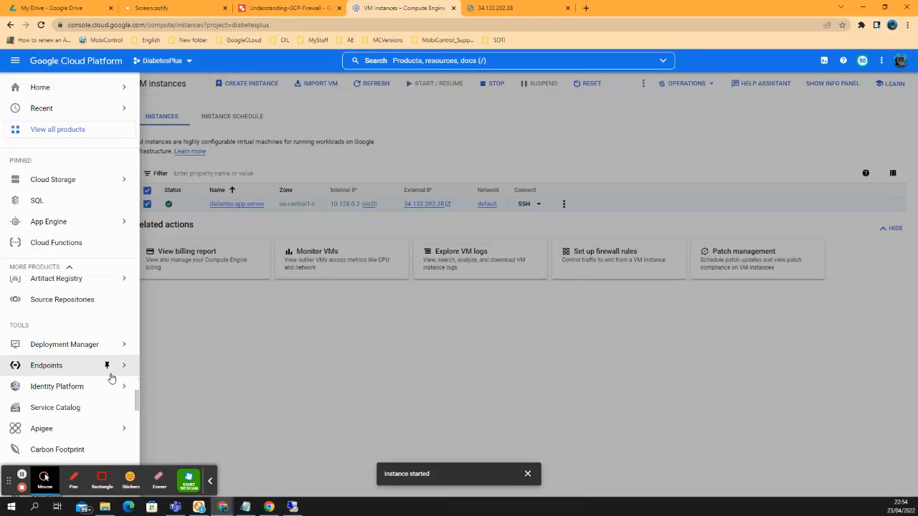
scroll(111, 378, "up", 15)
scroll(111, 378, "down", 9)
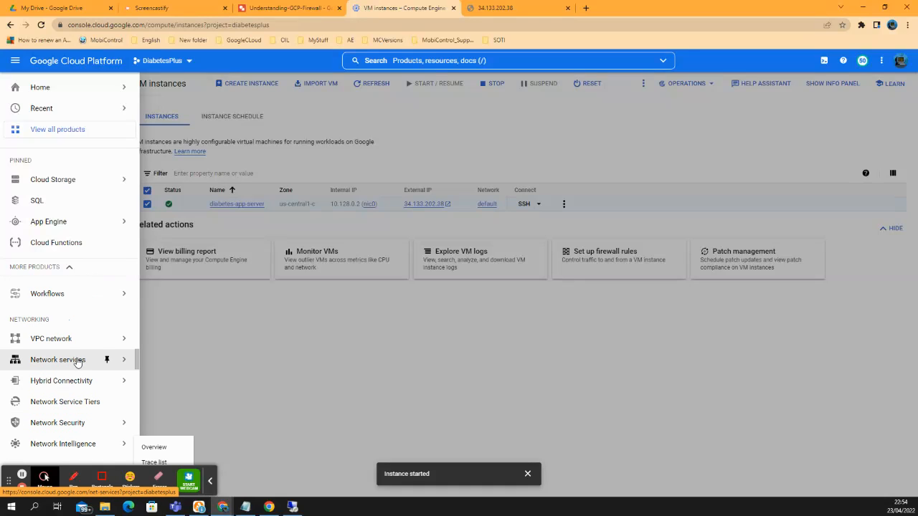
scroll(78, 361, "down", 5)
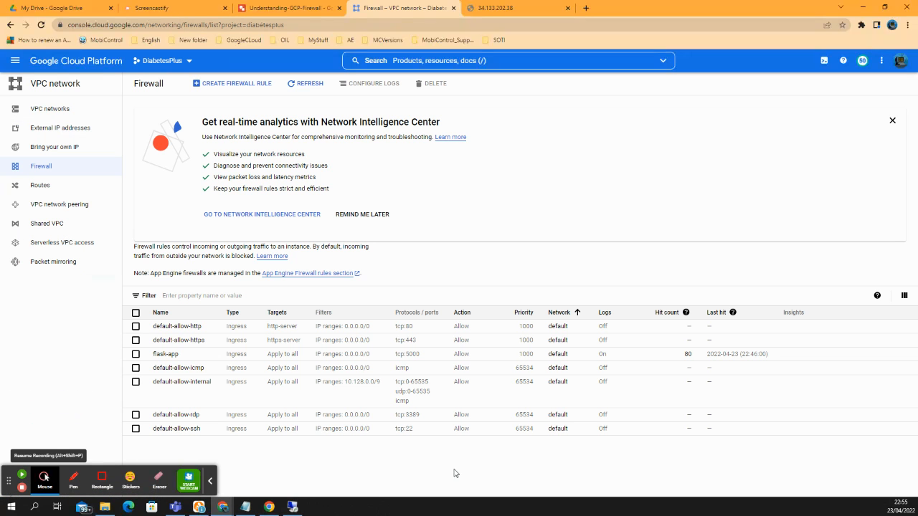
key("alt+shift+p")
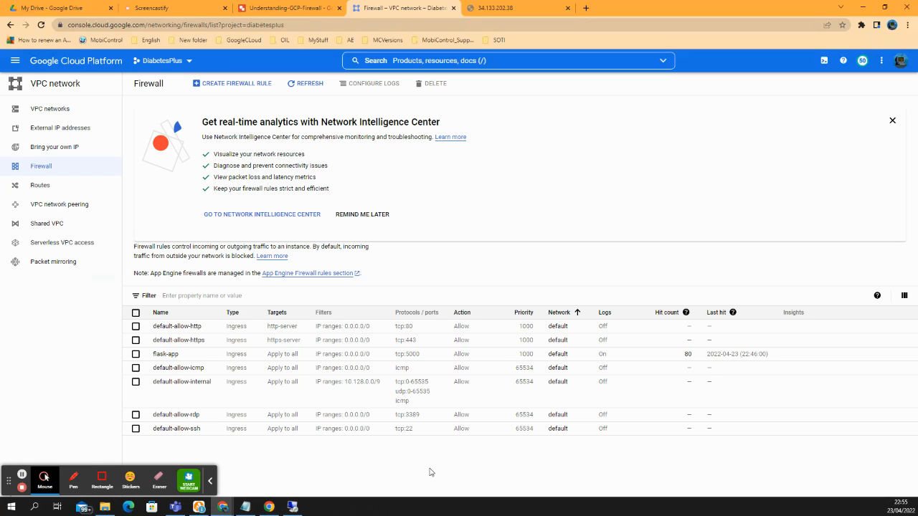
mouse_move(269, 510)
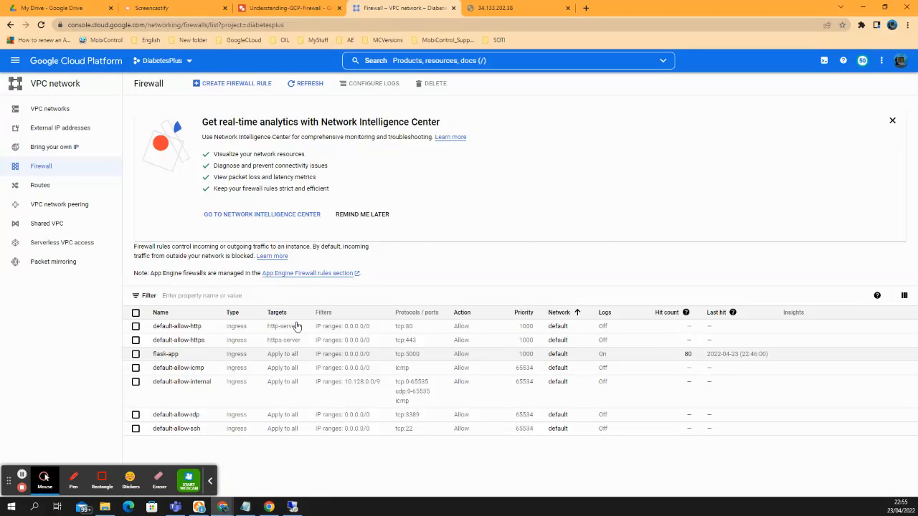
- Bring back the app window and maximize it to view 34.133.202.38:5000, and move it off the firewall page
left_click_drag(0, 99, 808, 26)
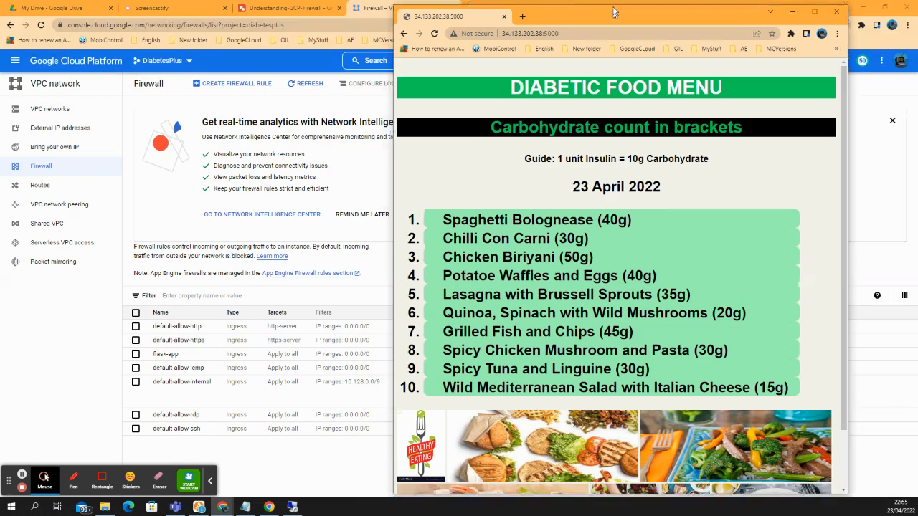
double_click(567, 17)
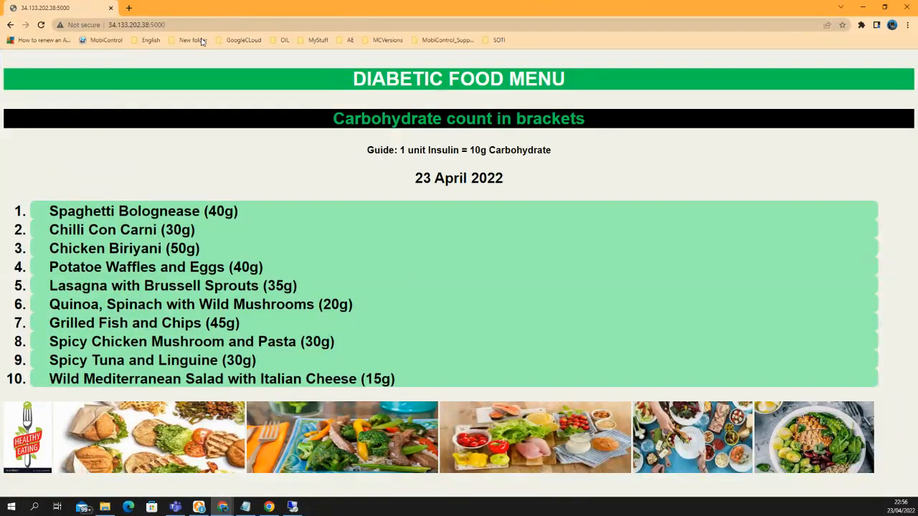
left_click(201, 24)
left_click_drag(413, 6, 0, 84)
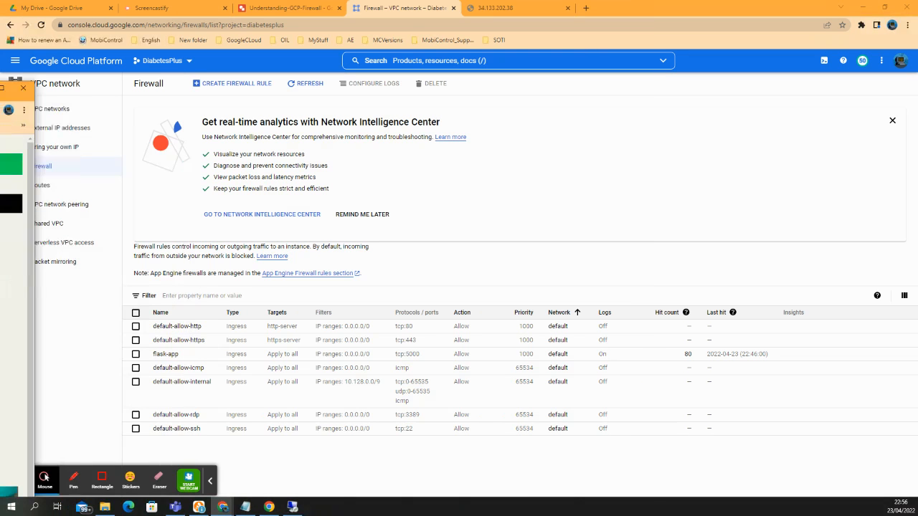
- Delete the flask-app firewall rule that allows ingress on tcp:5000
left_click(135, 357)
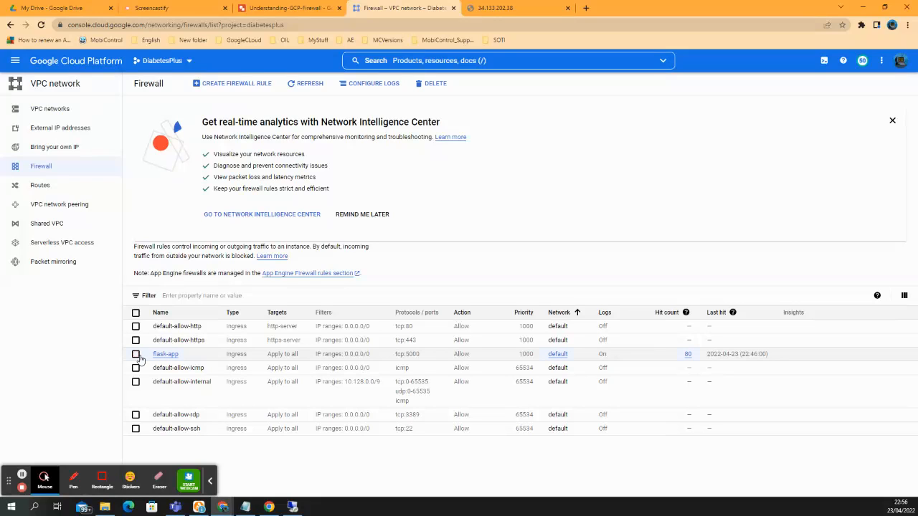
left_click(136, 354)
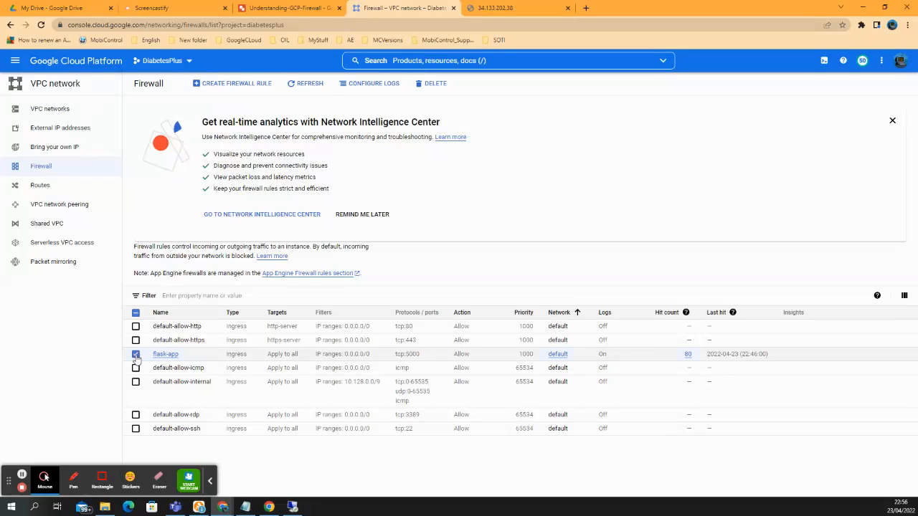
left_click(431, 84)
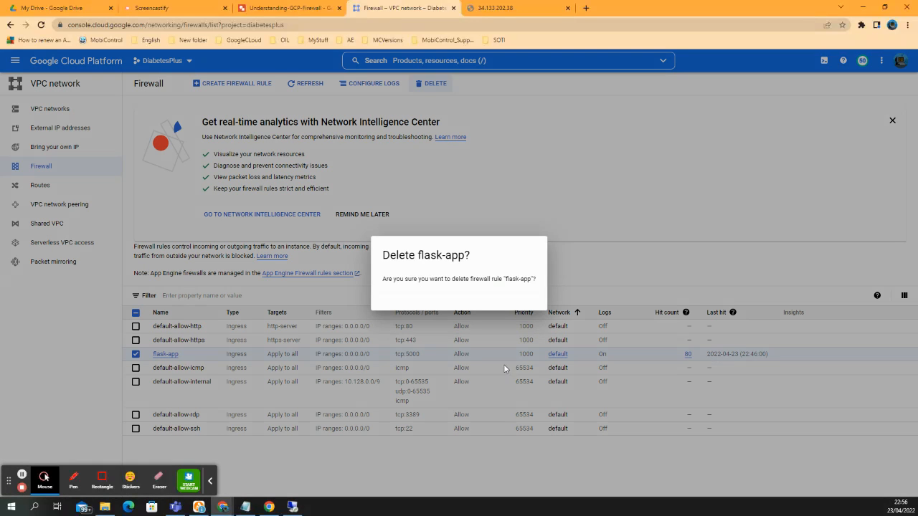
left_click(521, 301)
left_click(22, 474)
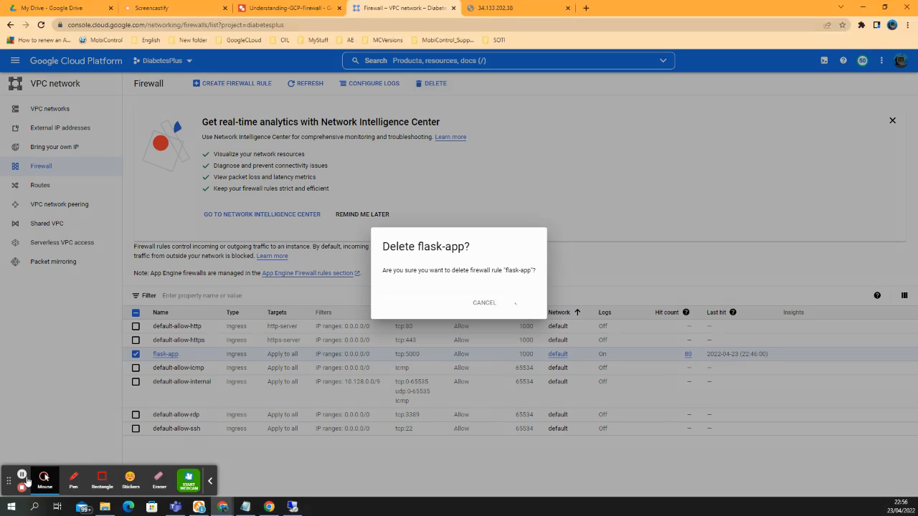
left_click(21, 477)
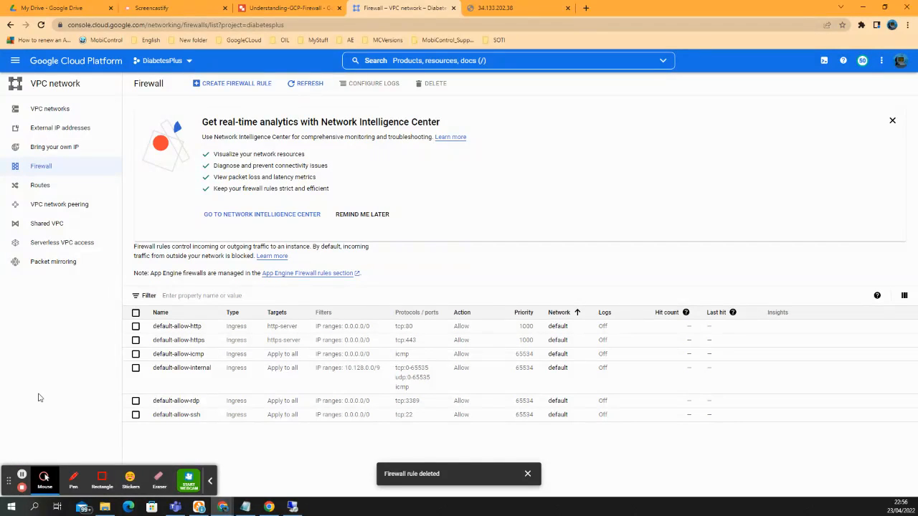
- Bring the app window over the firewall list and reload 34.133.202.38:5000 to test access without the flask-app rule
left_click_drag(0, 86, 593, 34)
left_click_drag(527, 55, 431, 46)
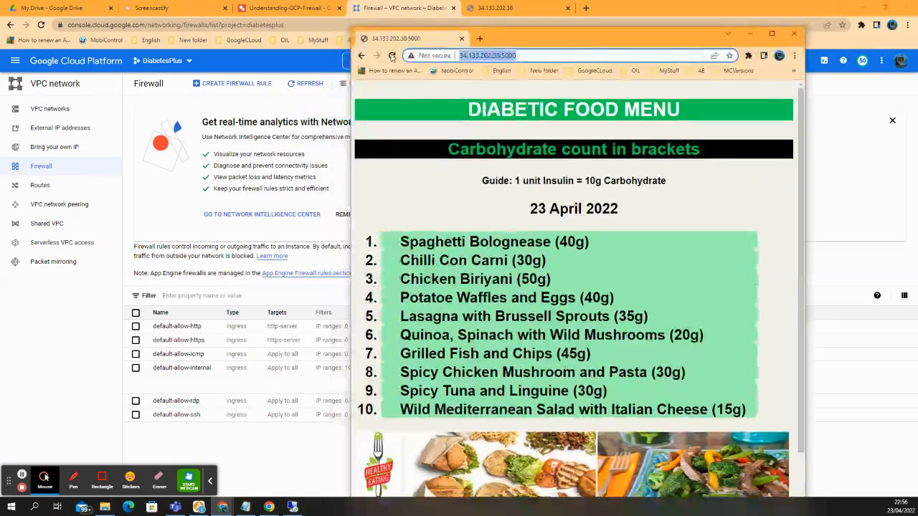
left_click(391, 55)
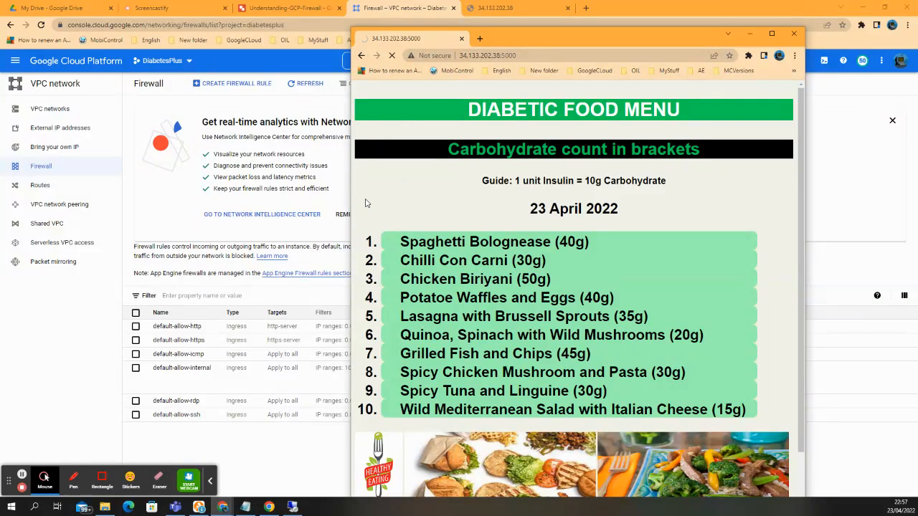
left_click(22, 475)
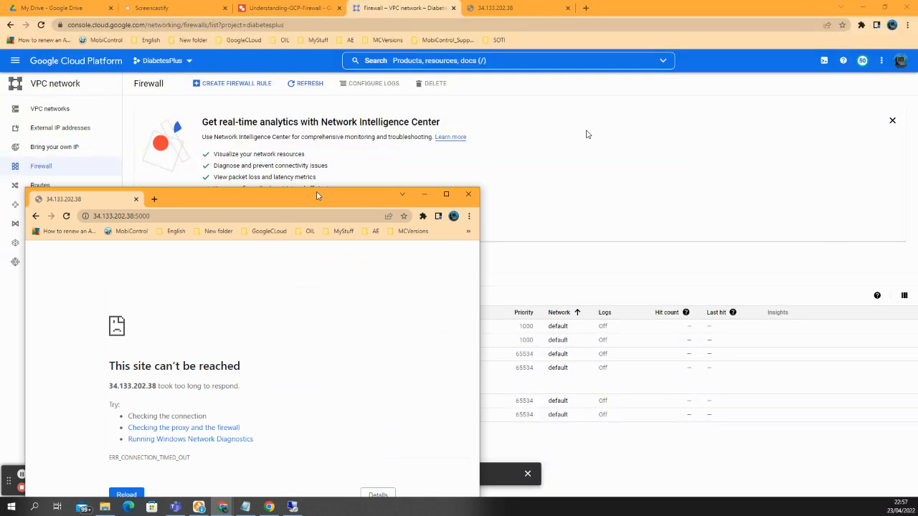
- Retry loading 34.133.202.38:5000 in the app window and move the window off the firewall page
left_click_drag(317, 191, 658, 49)
left_click(408, 69)
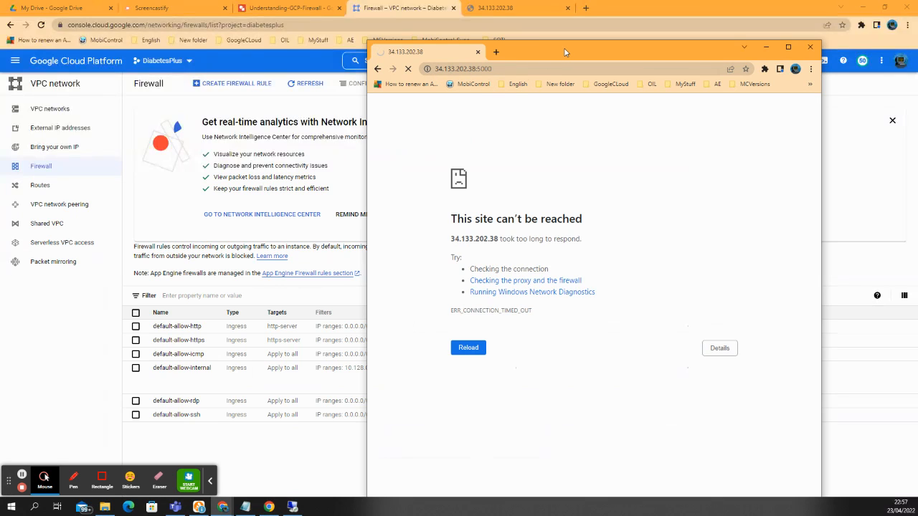
left_click_drag(565, 48, 0, 108)
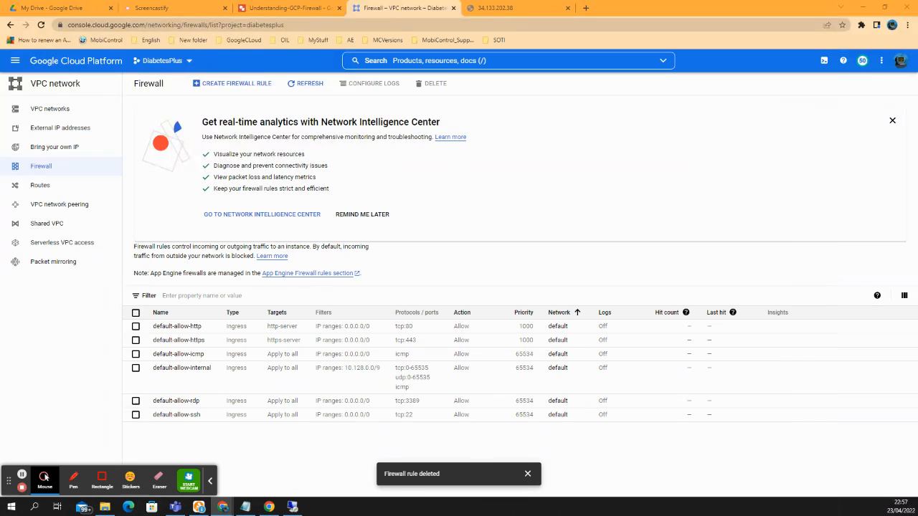
- Start creating a new firewall rule and name it flask-app
left_click(247, 88)
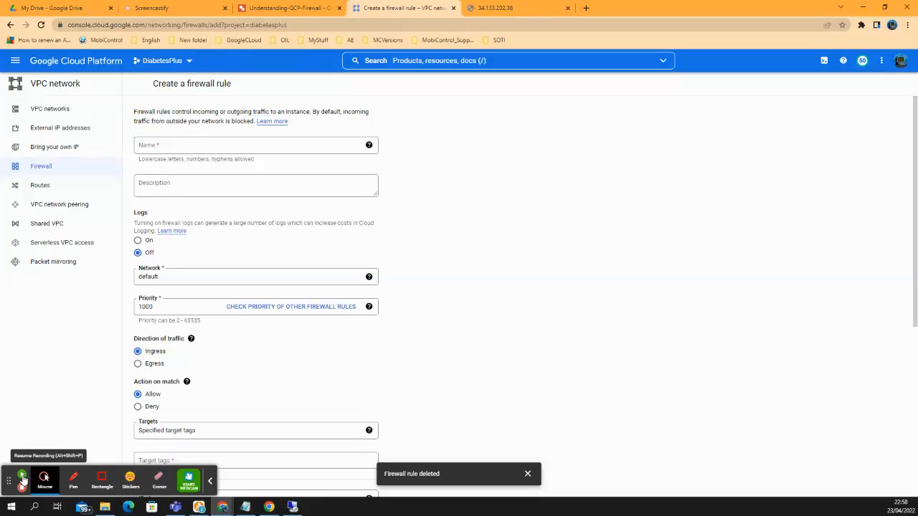
left_click(22, 478)
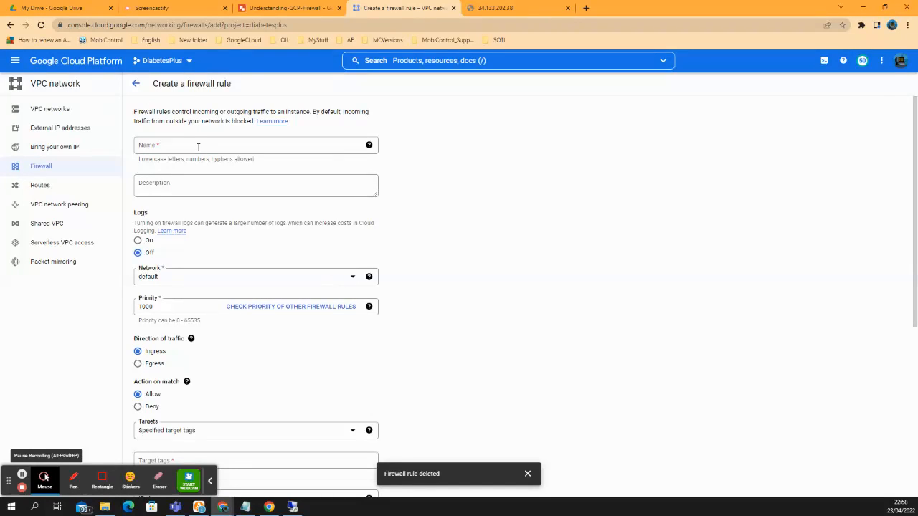
left_click(198, 147)
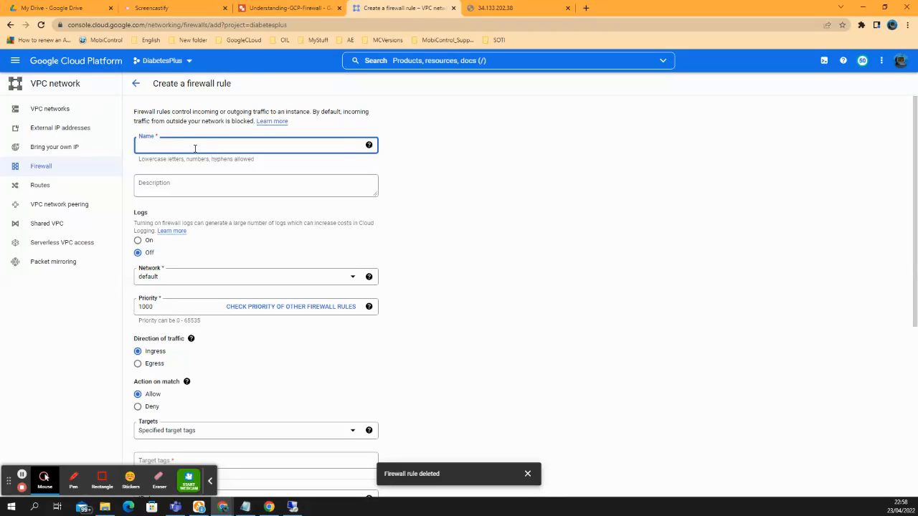
type("flask-app")
- Set the flask-app rule's targets to all instances in the network
scroll(456, 244, "down", 3)
scroll(253, 272, "up", 3)
mouse_move(191, 338)
scroll(292, 367, "down", 4)
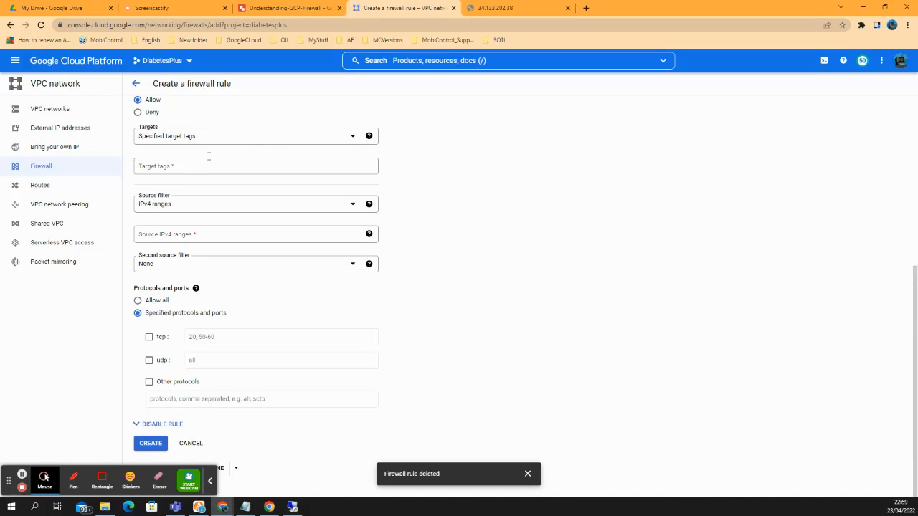
left_click(355, 139)
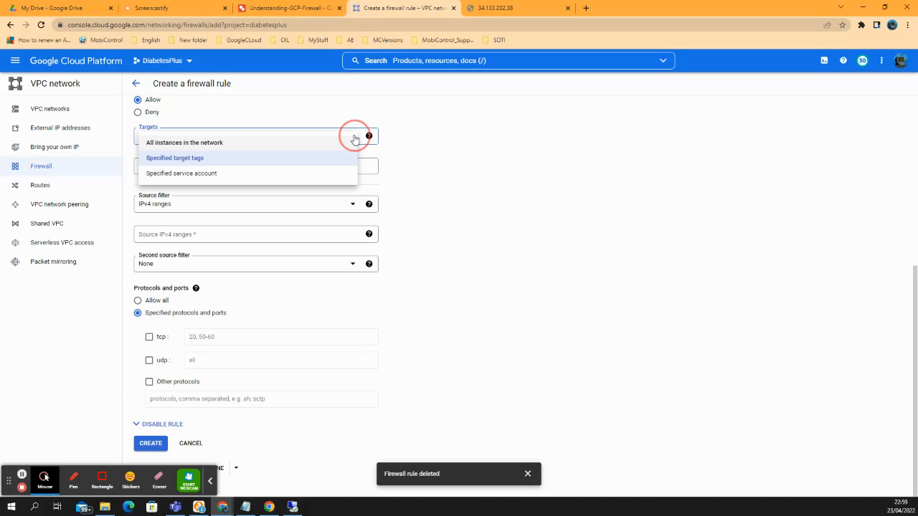
left_click(203, 145)
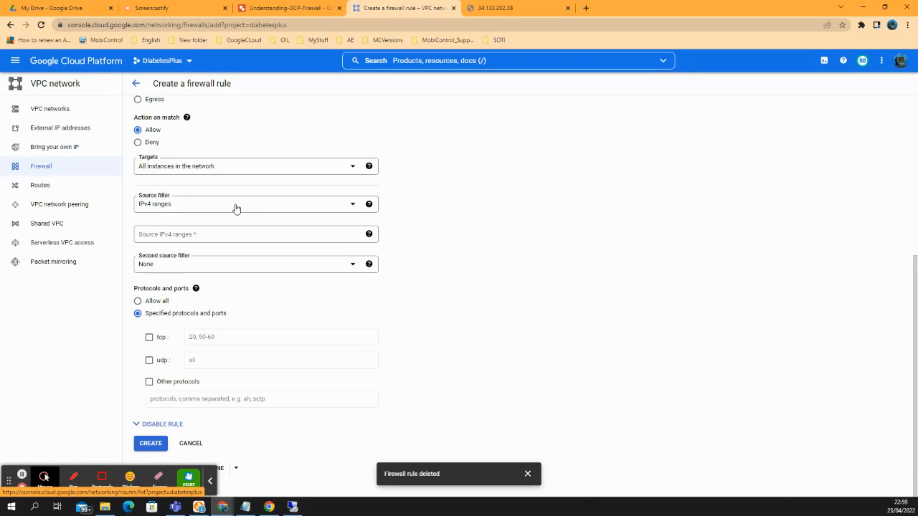
- Set the rule's source IPv4 range to 0.0.0.0/0
left_click(153, 236)
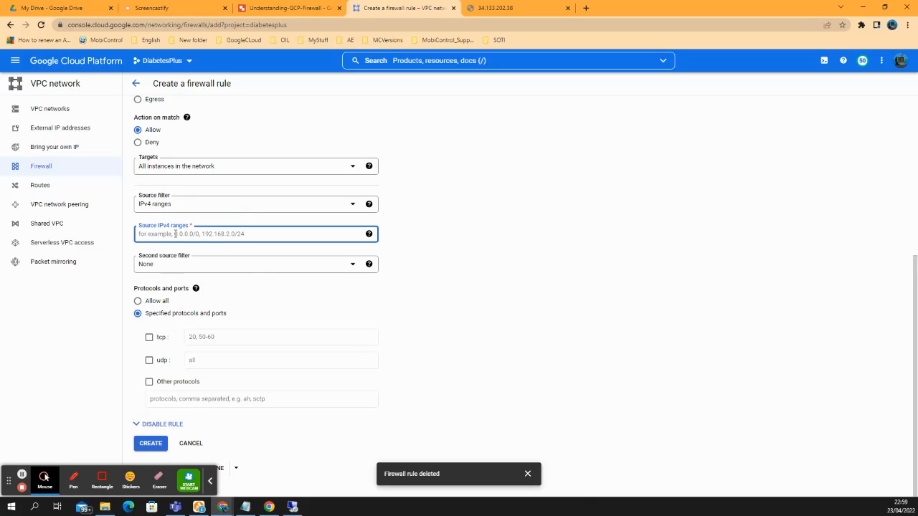
left_click(175, 234)
type("0")
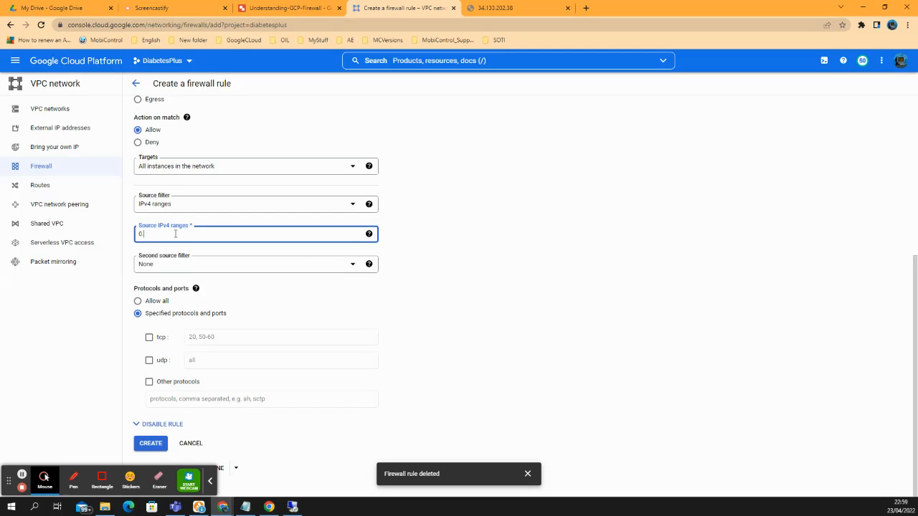
type(".0.0.0/0")
- Specify tcp port 5000 as the allowed protocol and port, and create the firewall rule
left_click(150, 339)
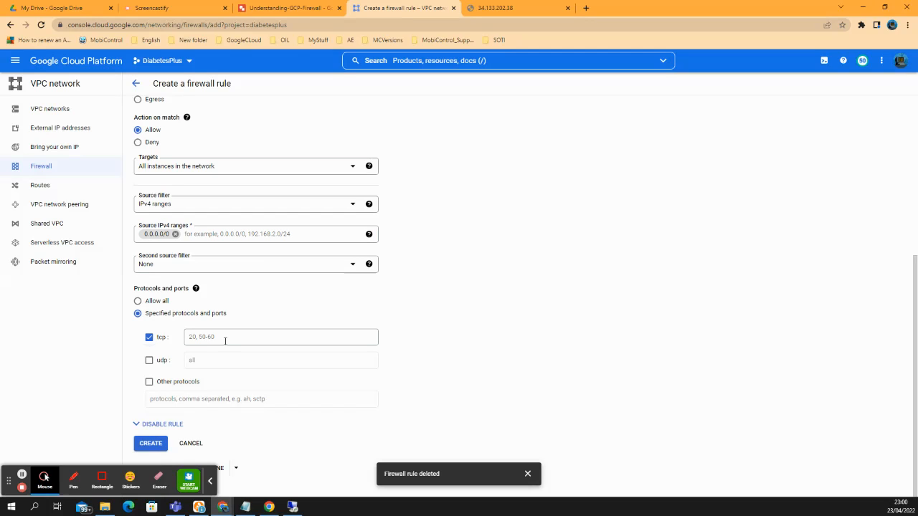
left_click(225, 341)
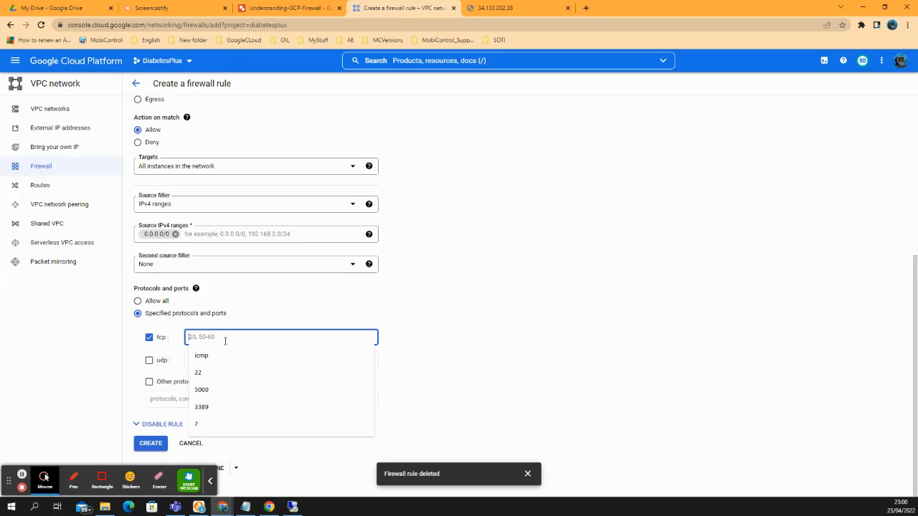
key("Down")
key("Down")
key("Down")
key("Return")
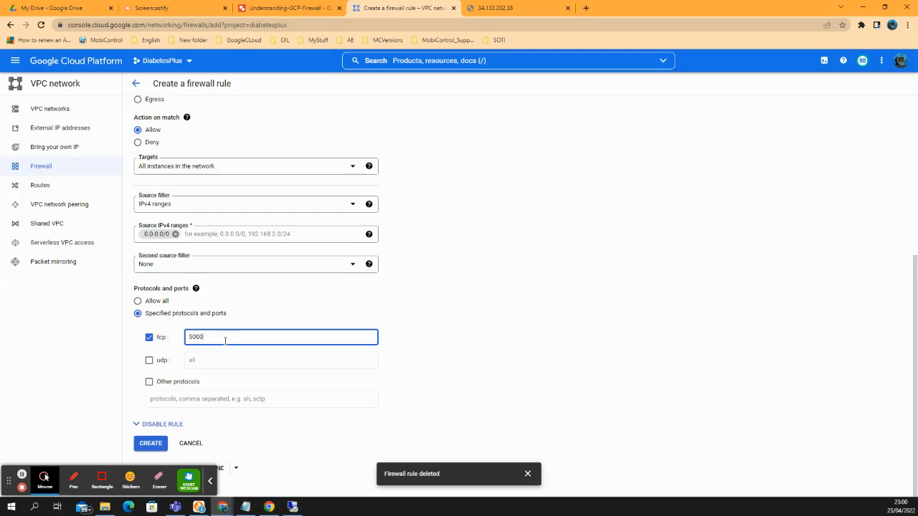
left_click(144, 444)
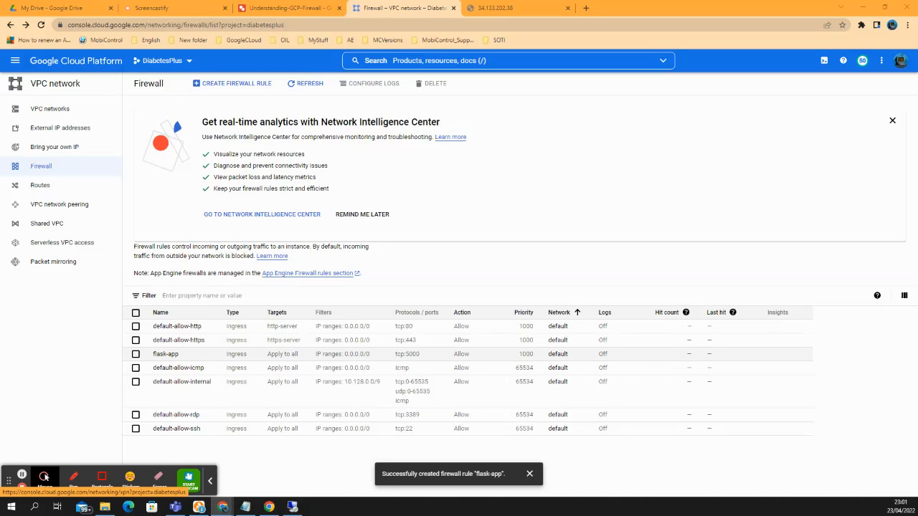
- Bring the app window over the firewall list and reload 34.133.202.38:5000 to test access with the recreated rule
left_click_drag(0, 36, 701, 22)
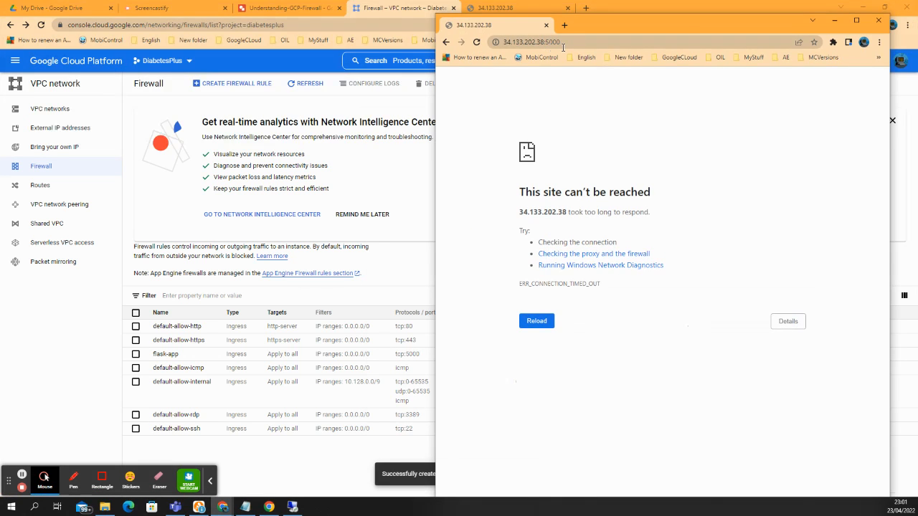
left_click(477, 43)
- Bring up the Remote Desktop session to 34.133.202.38 to check it, and move its window off the firewall page
left_click(245, 507)
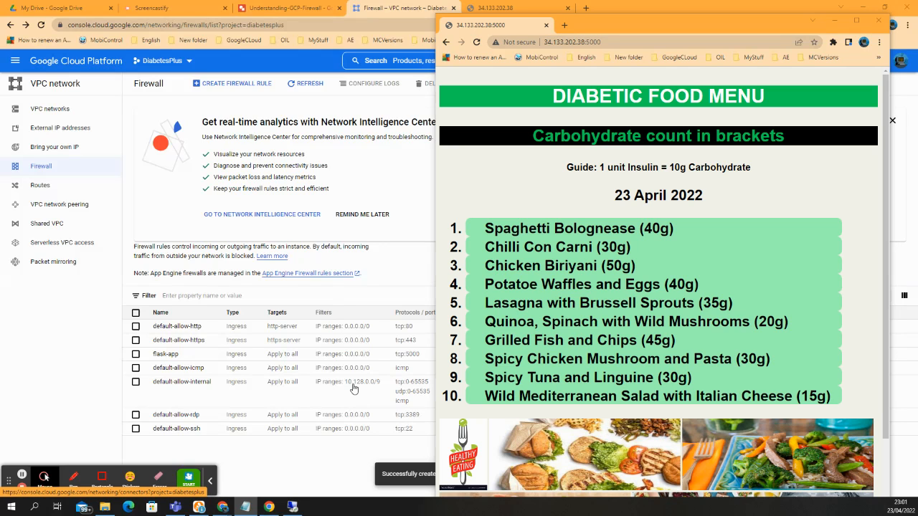
left_click(292, 507)
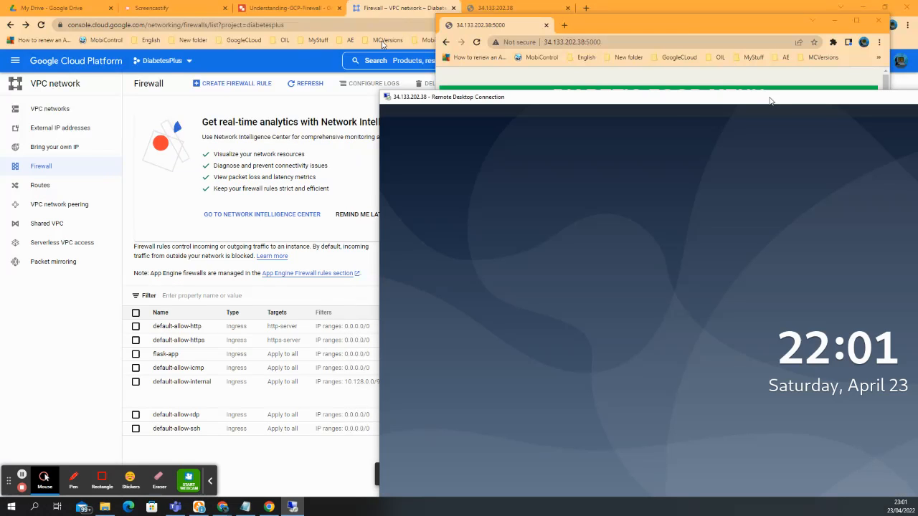
left_click_drag(770, 101, 0, 105)
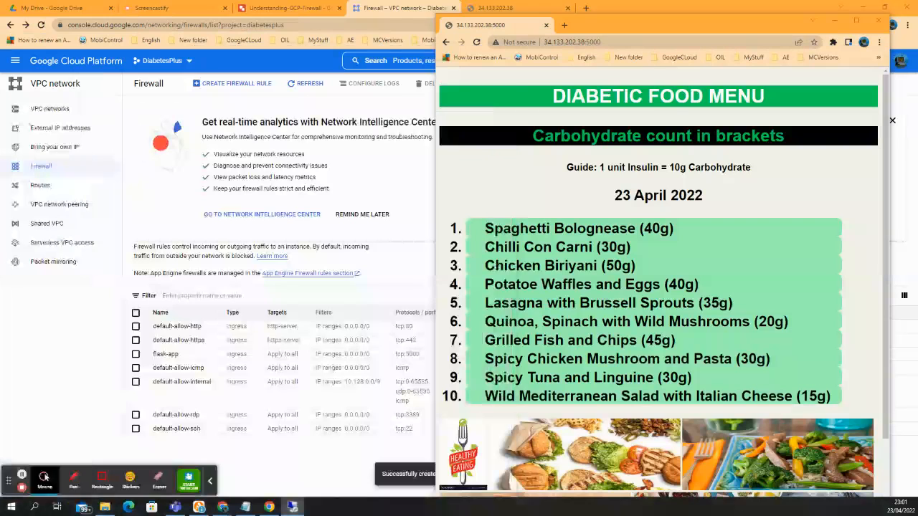
- Bring the main browser window back to the front and switch to the Understanding-GCP-Firewall diagram in Google Drawings
left_click(246, 450)
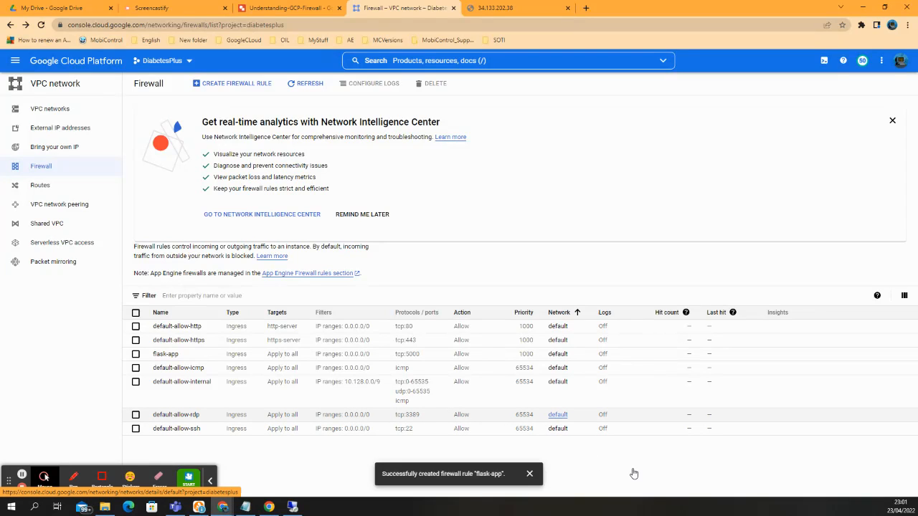
left_click(281, 10)
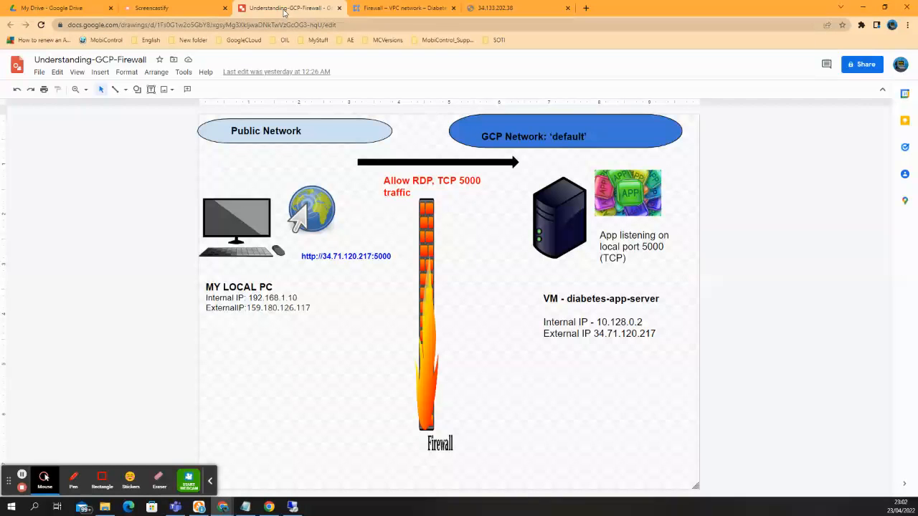